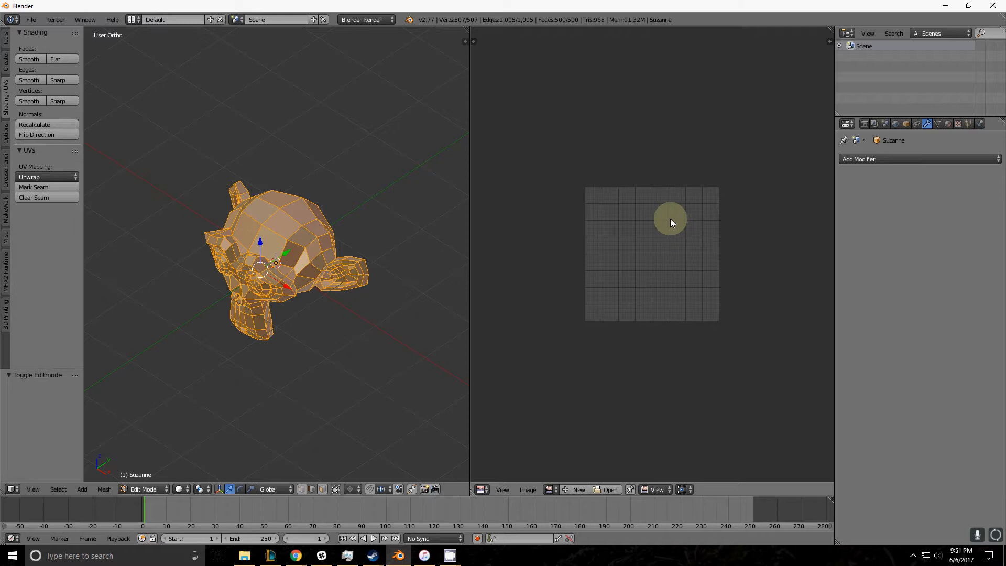
# Step: Create a UV layout of the entire selected monkey mesh with the standard Unwrap method
pyautogui.moveTo(243, 270); pyautogui.dragTo(275, 237, button='middle')
pyautogui.scroll(5, 286, 242)
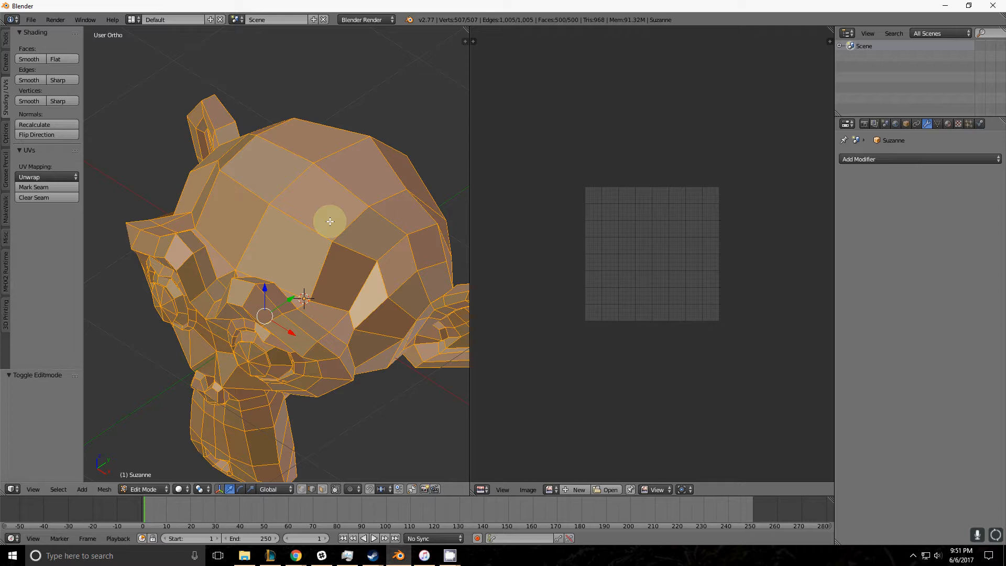
pyautogui.click(71, 174)
pyautogui.click(63, 189)
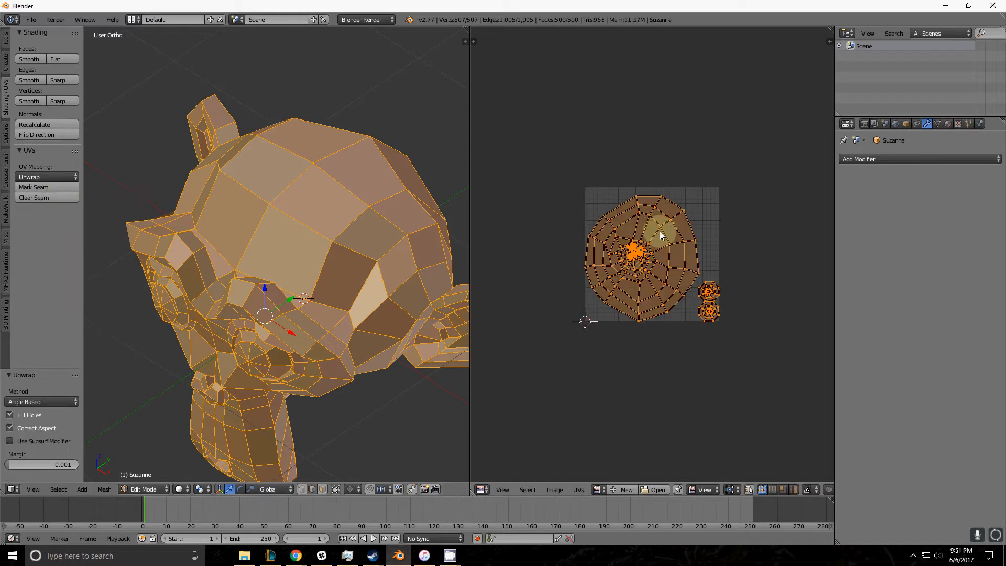
pyautogui.scroll(3, 697, 229)
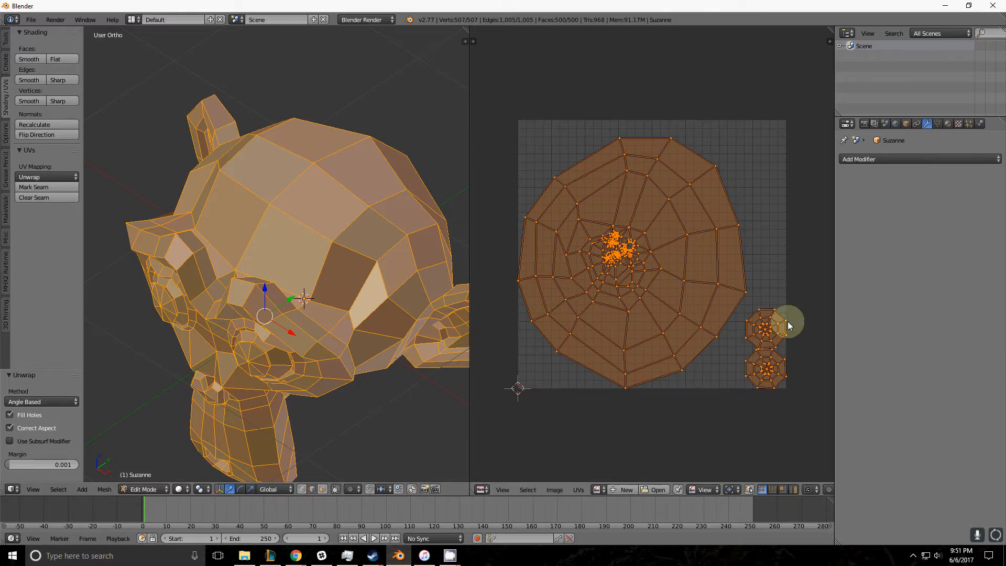
# Step: Remap the whole monkey mesh with Smart UV Project using an angle limit of about 70.07
pyautogui.moveTo(301, 291)
pyautogui.mouseDown(button='middle')
pyautogui.moveTo(355, 292)
pyautogui.moveTo(304, 289)
pyautogui.mouseUp(button='middle')
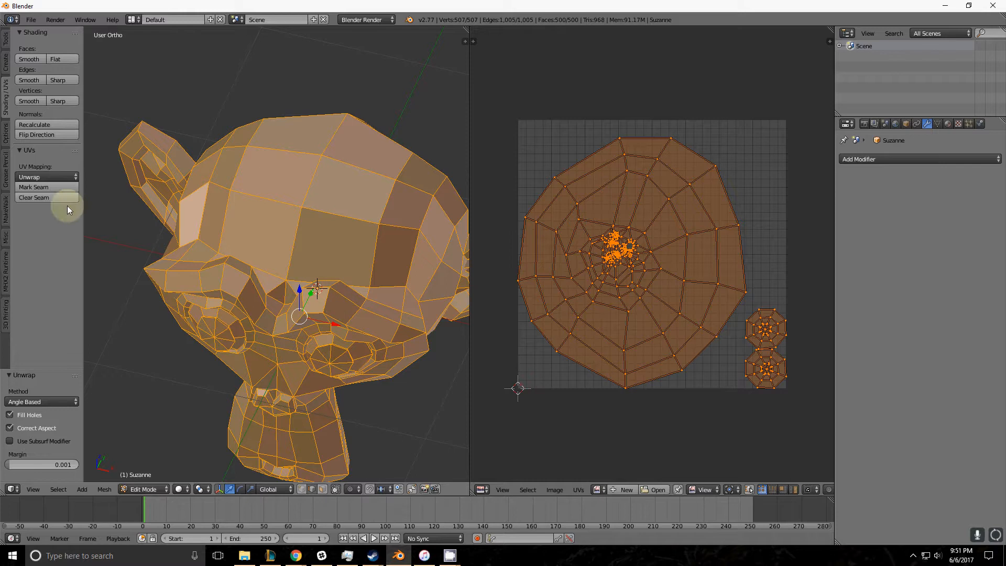
pyautogui.click(36, 180)
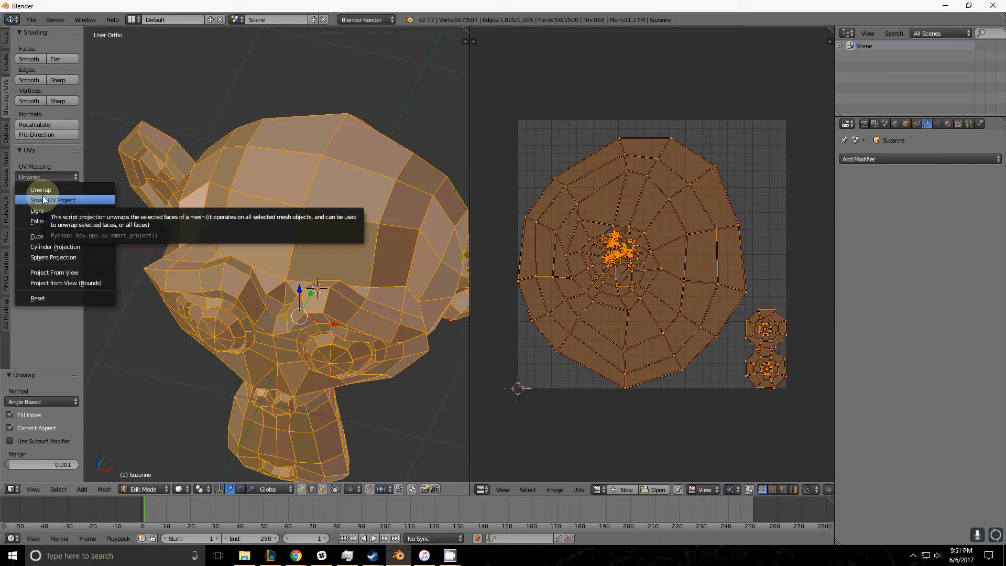
pyautogui.click(41, 199)
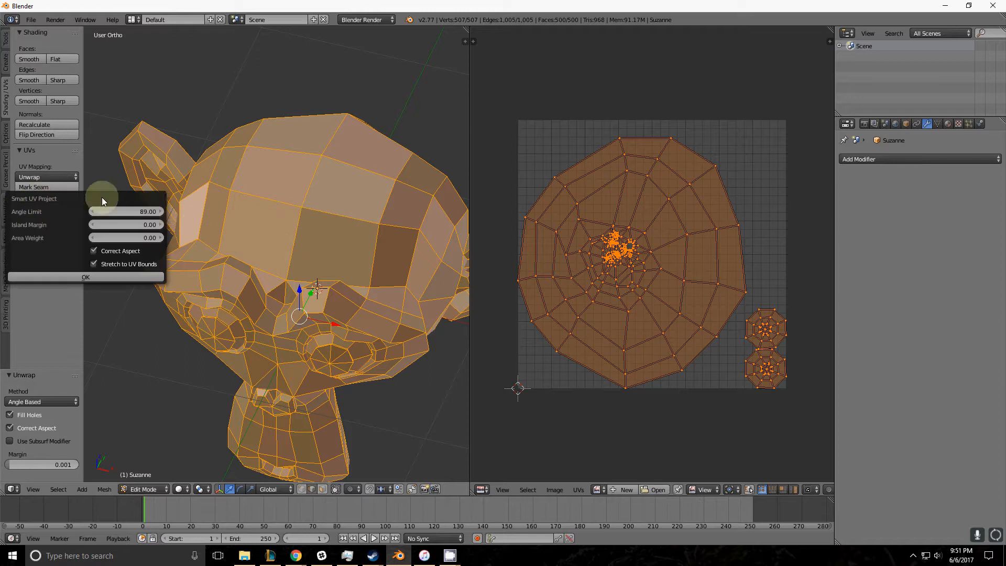
pyautogui.moveTo(144, 212); pyautogui.dragTo(70, 223)
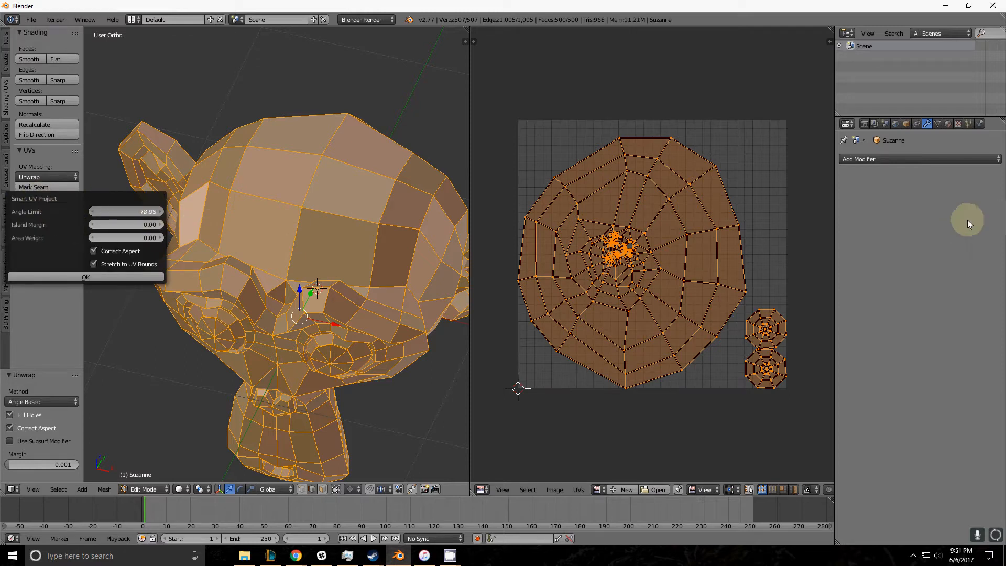
pyautogui.click(132, 277)
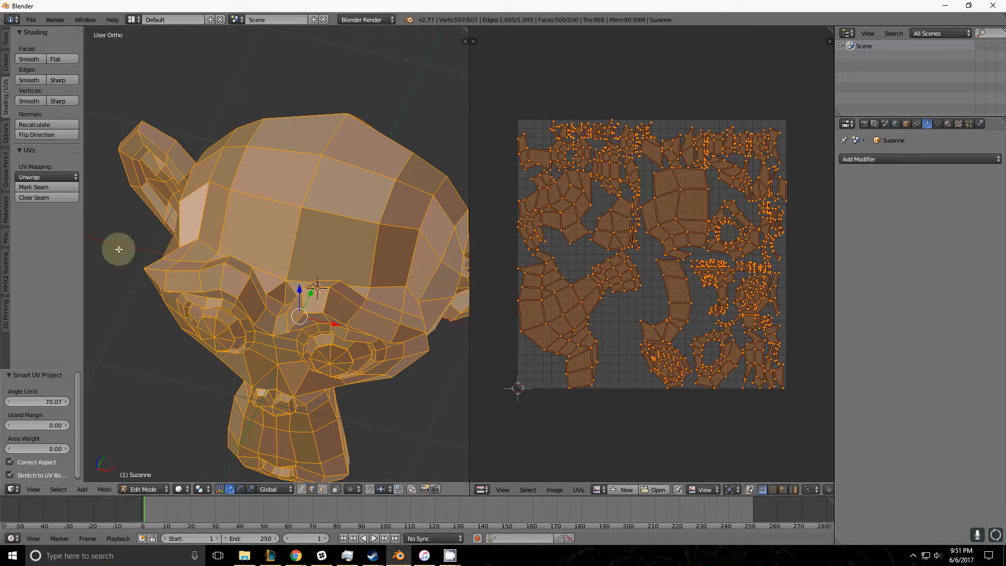
# Step: Run Smart UV Project on the whole mesh again with an angle limit of 89
pyautogui.click(37, 175)
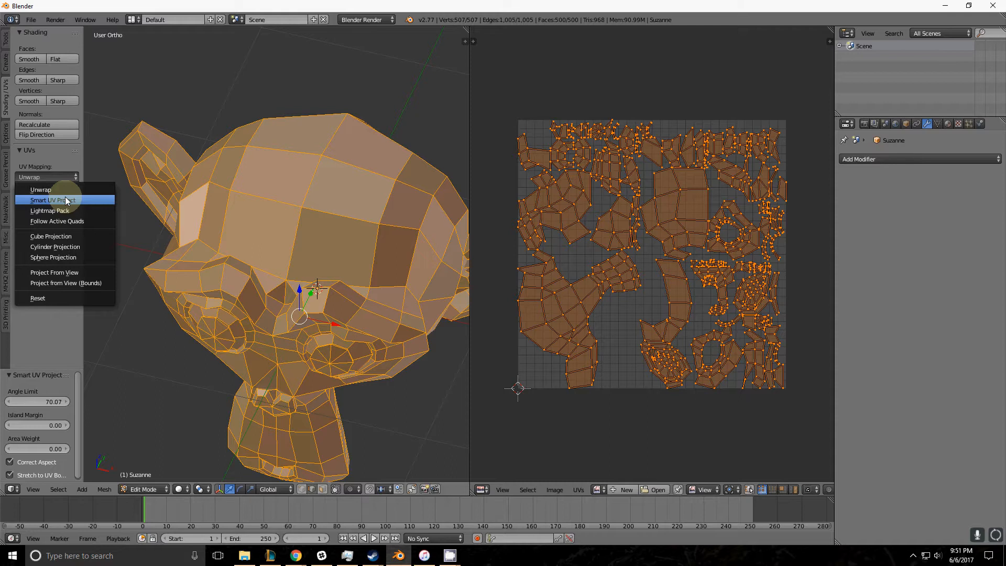
pyautogui.click(63, 199)
pyautogui.moveTo(130, 210); pyautogui.dragTo(924, 236)
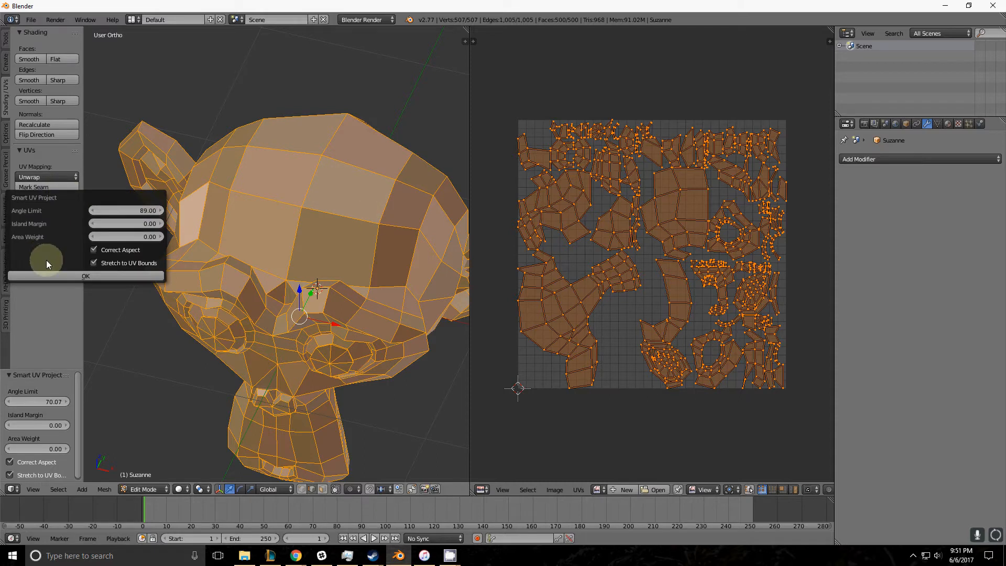
pyautogui.click(46, 275)
# Step: Remap the whole monkey mesh with Cube Projection
pyautogui.click(51, 179)
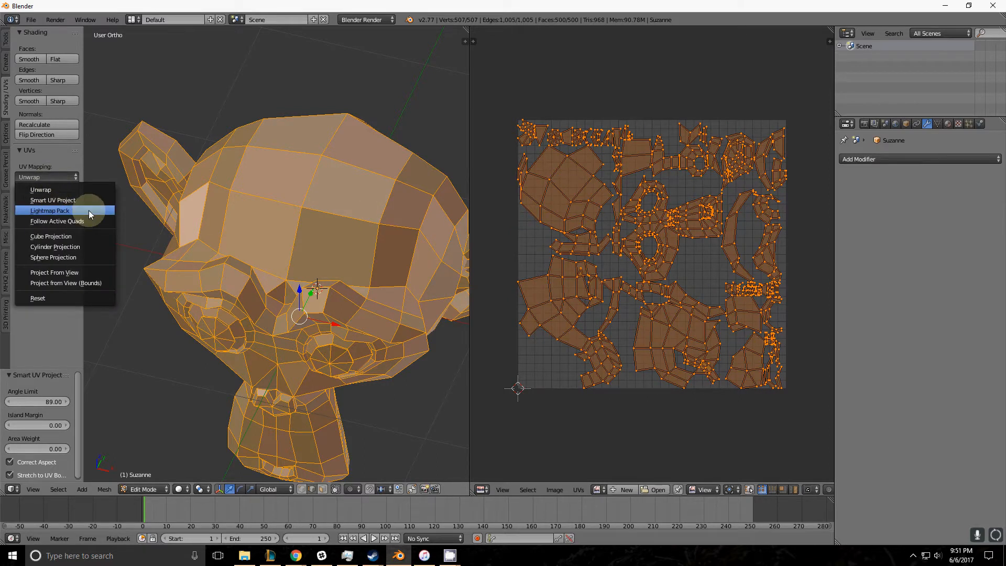
pyautogui.click(77, 236)
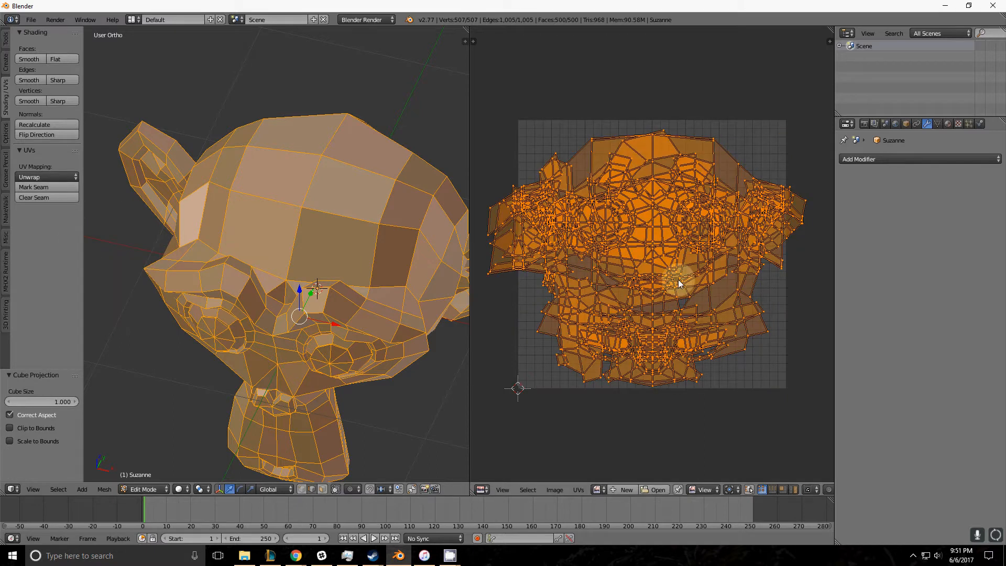
pyautogui.moveTo(290, 382); pyautogui.dragTo(314, 325, button='middle')
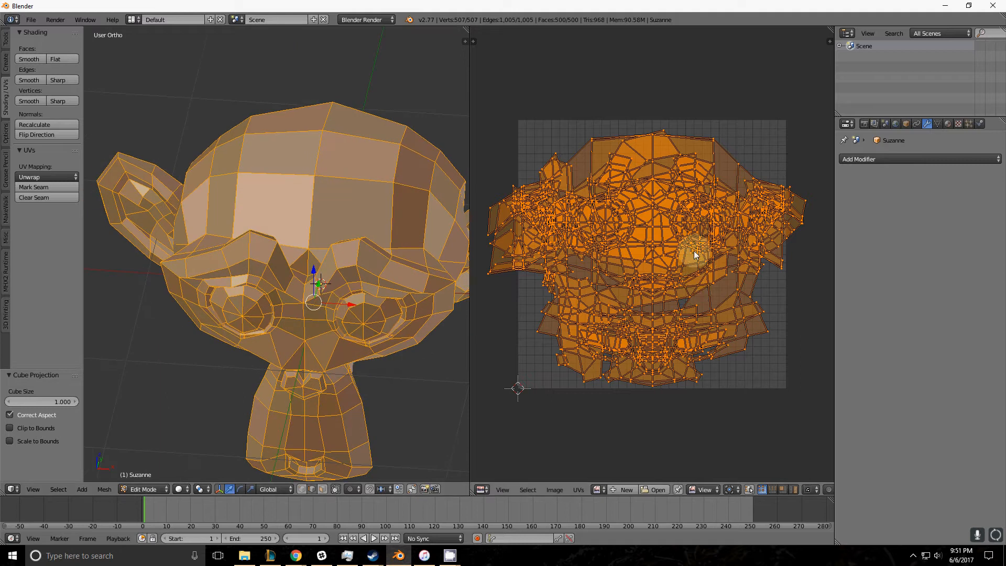
# Step: Map the whole monkey mesh with Cylinder Projection, reapplying it from several different viewing angles of the head
pyautogui.click(62, 177)
pyautogui.click(36, 249)
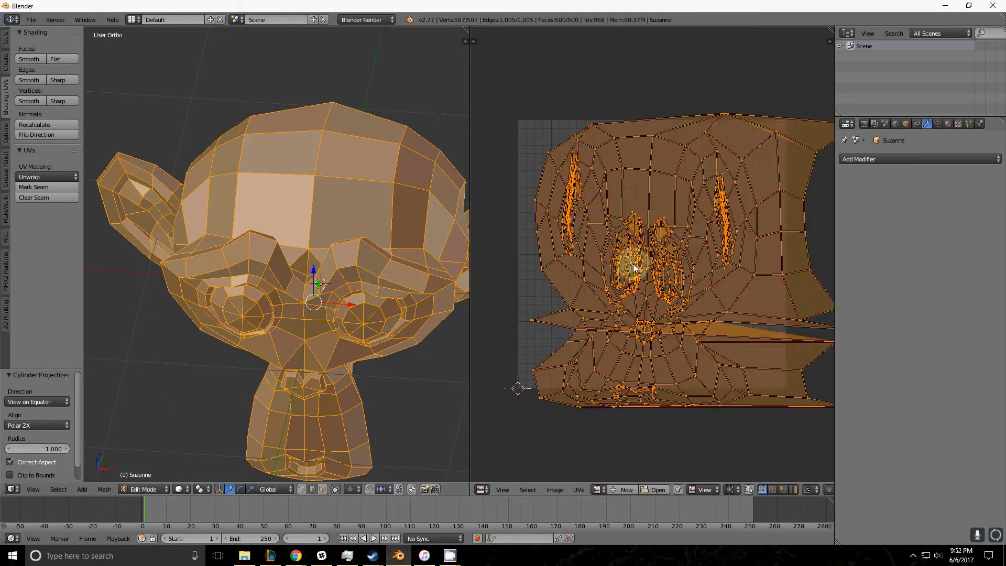
pyautogui.moveTo(303, 284); pyautogui.dragTo(417, 254, button='middle')
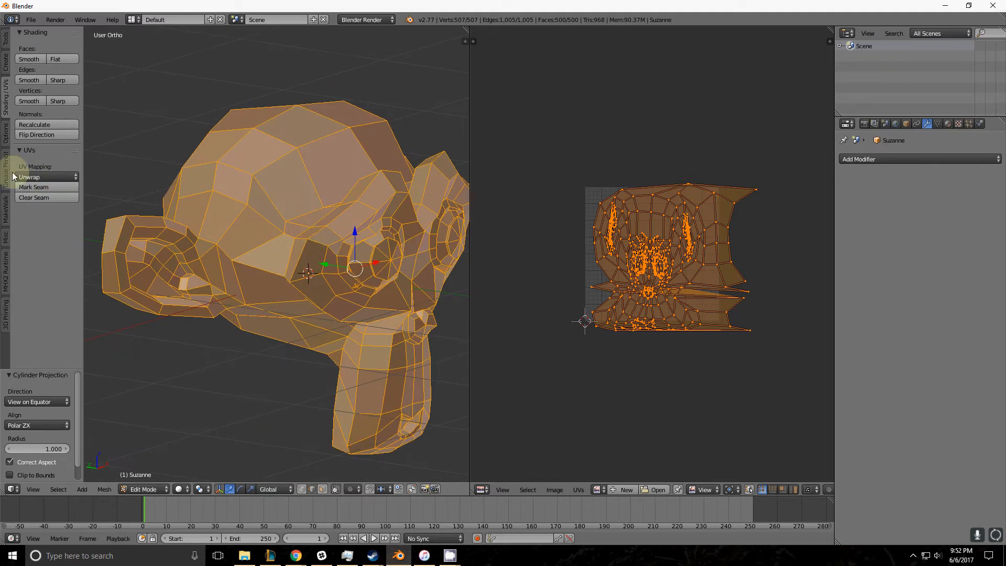
pyautogui.scroll(-3, 391, 241)
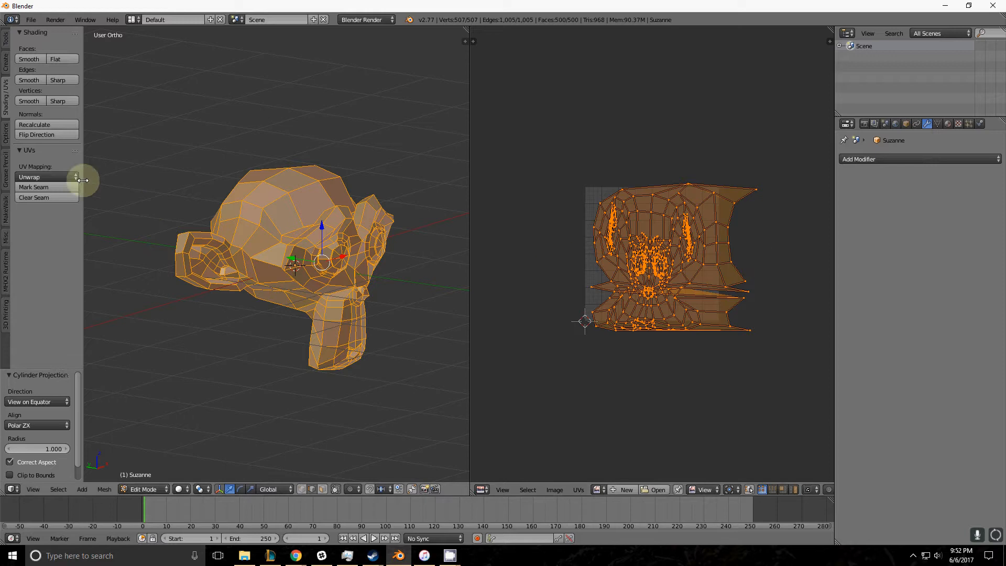
pyautogui.click(36, 179)
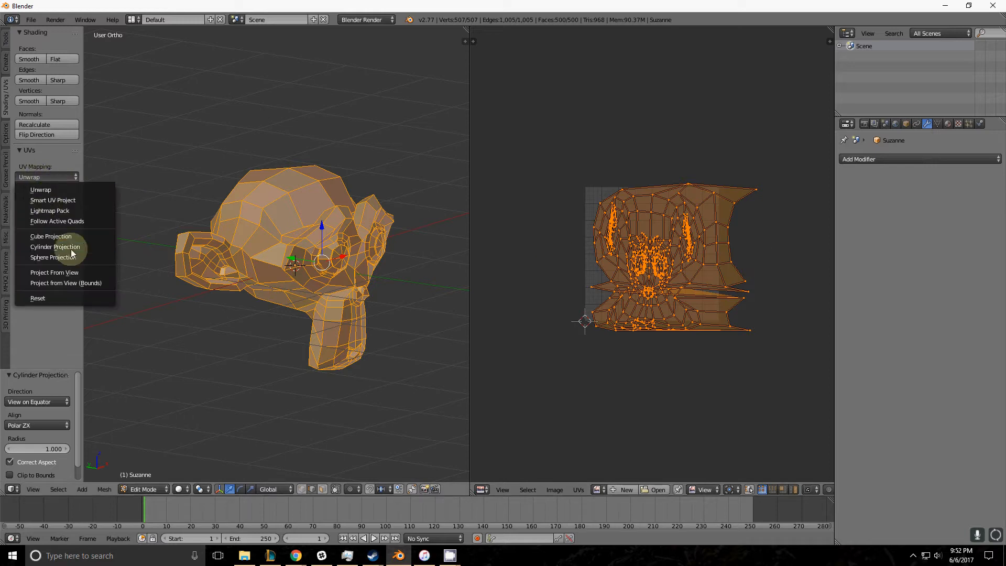
pyautogui.click(71, 251)
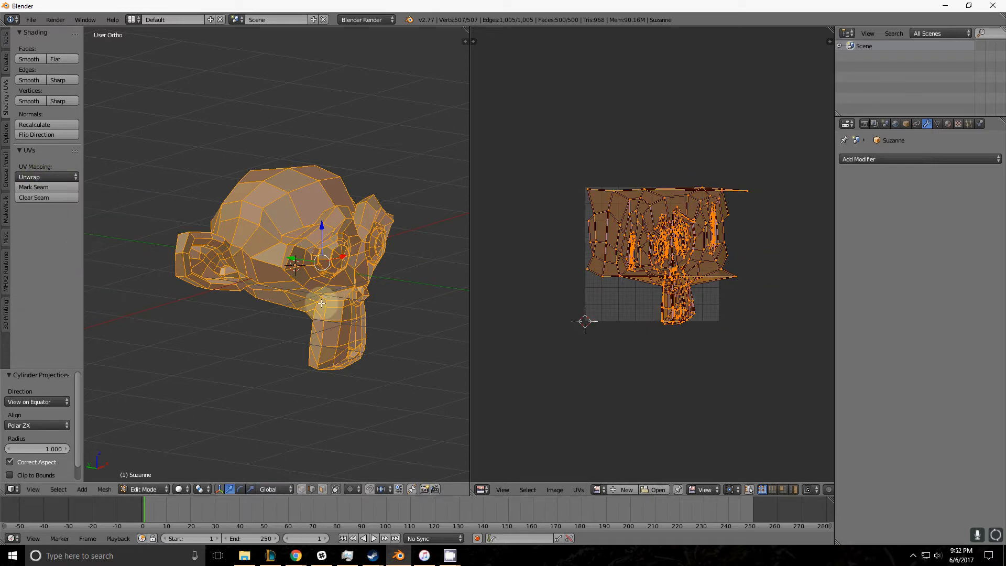
pyautogui.moveTo(326, 310); pyautogui.dragTo(74, 234, button='middle')
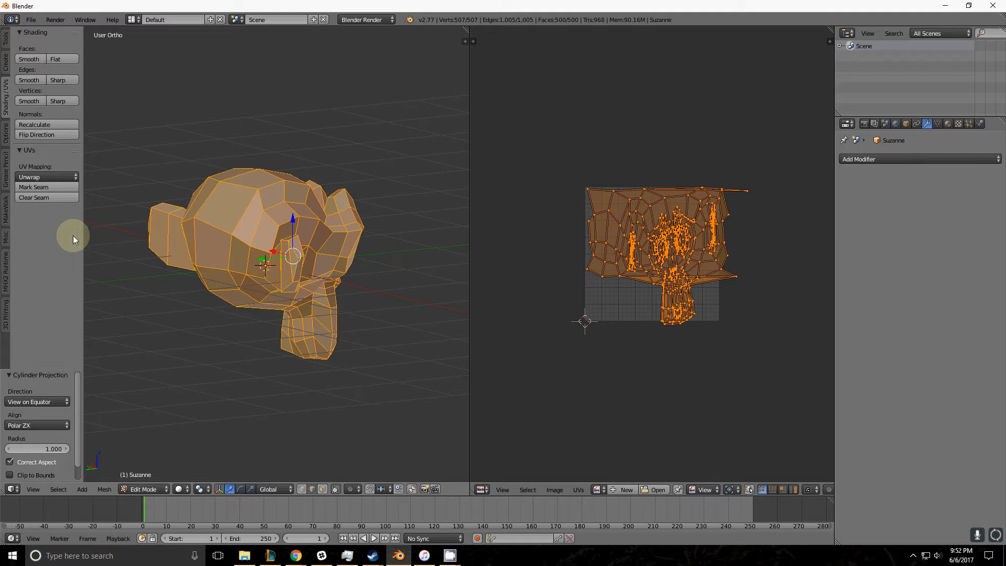
pyautogui.click(44, 187)
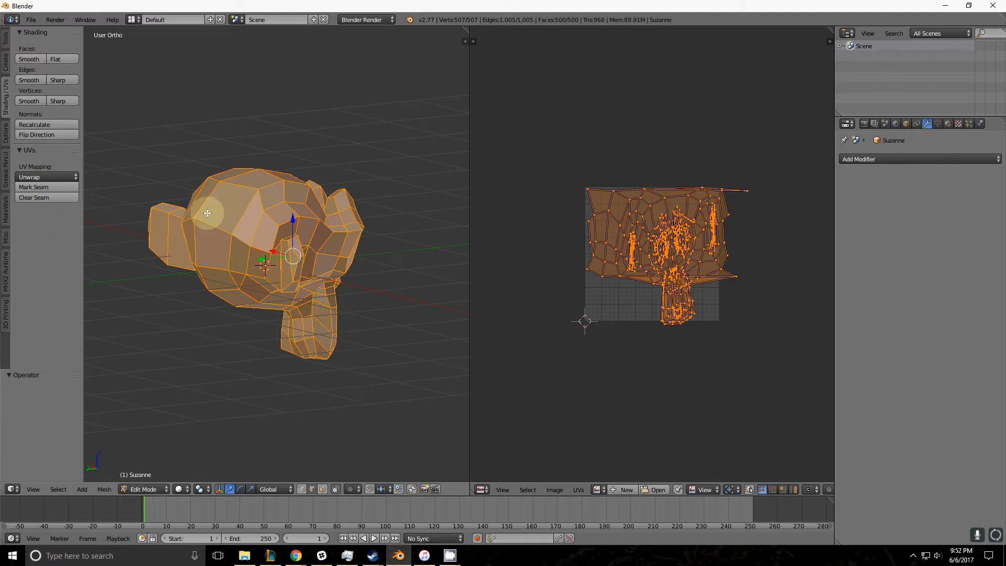
pyautogui.click(58, 178)
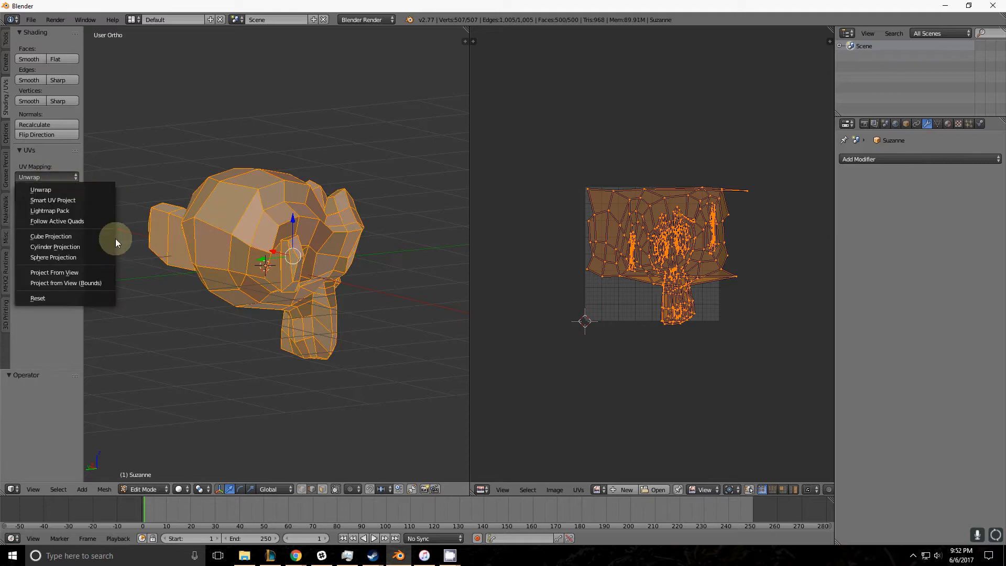
pyautogui.click(72, 246)
# Step: Remap the monkey mesh with Sphere Projection from an angled front view of the face
pyautogui.moveTo(325, 253); pyautogui.dragTo(388, 250, button='middle')
pyautogui.click(46, 177)
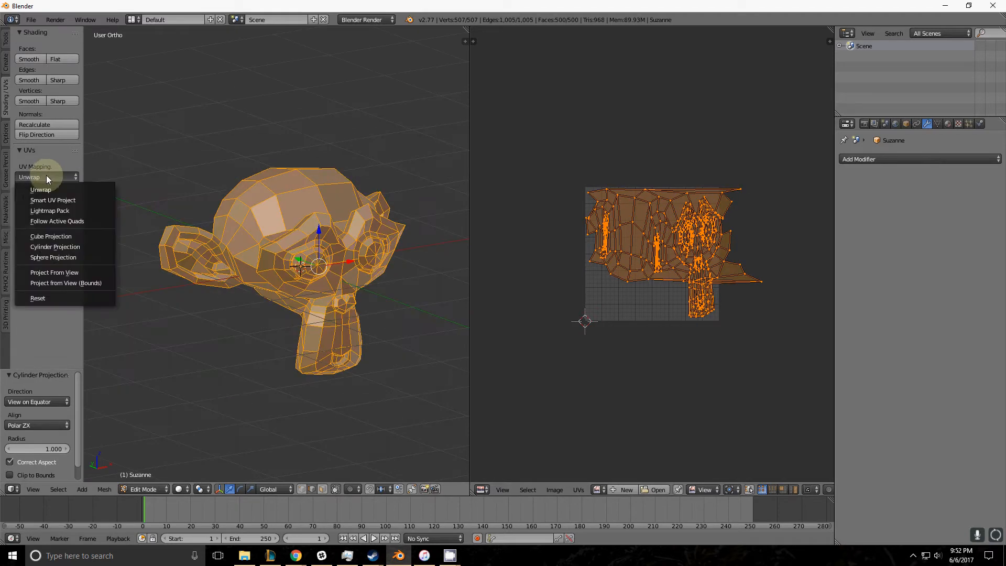
pyautogui.click(46, 259)
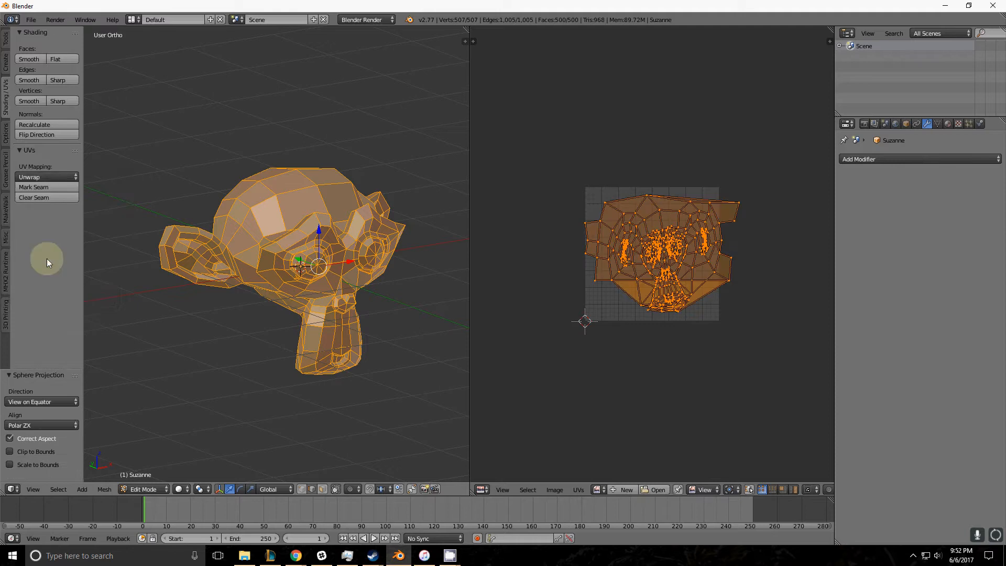
# Step: Map the mesh with Project From View, and redo the projection with Project from View (Bounds)
pyautogui.click(46, 178)
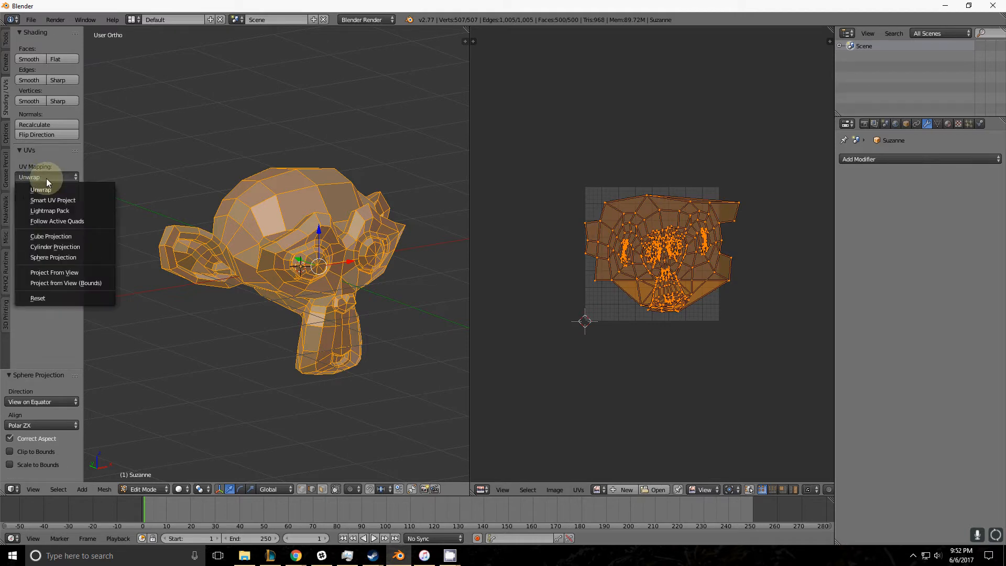
pyautogui.click(72, 271)
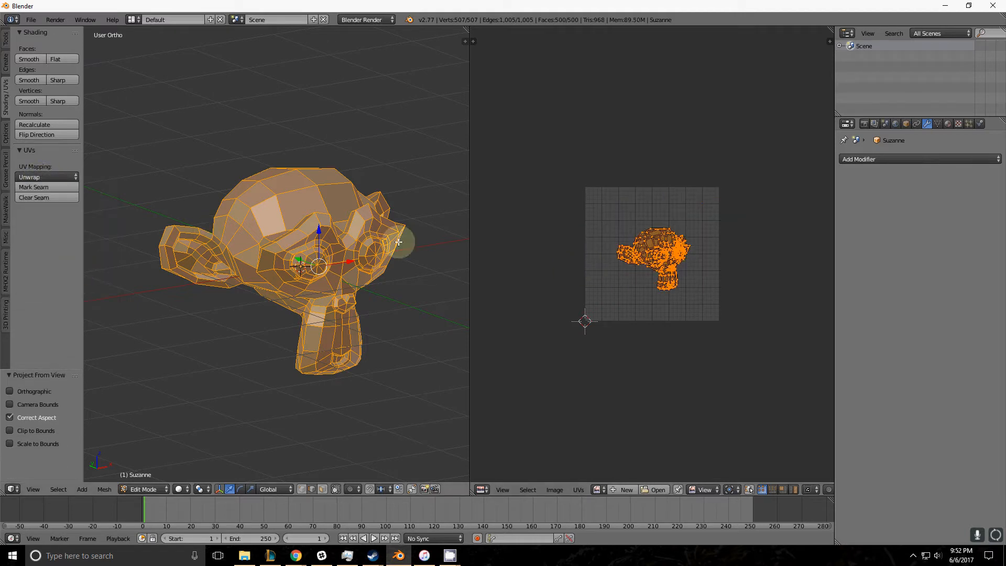
pyautogui.scroll(1, 329, 266)
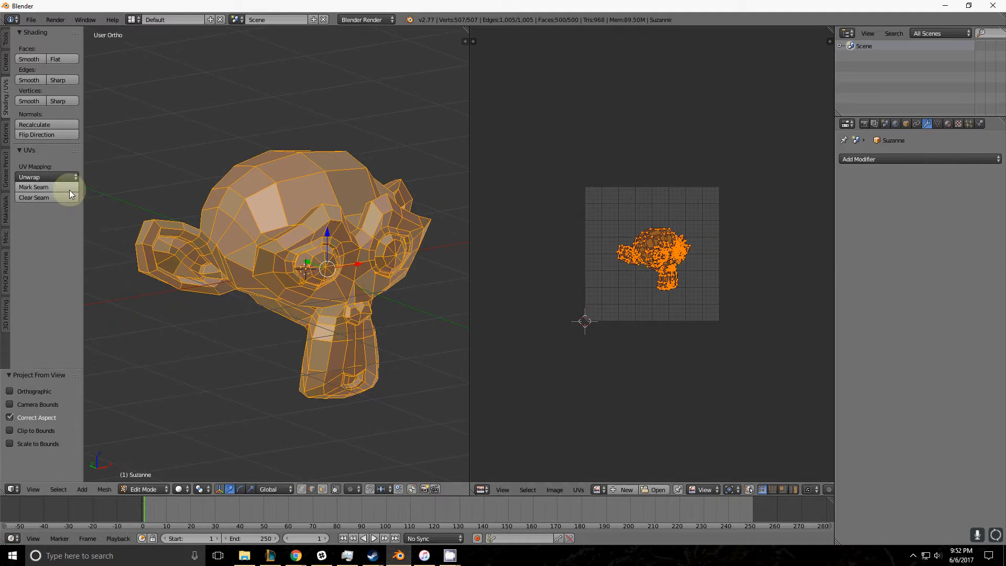
pyautogui.click(60, 177)
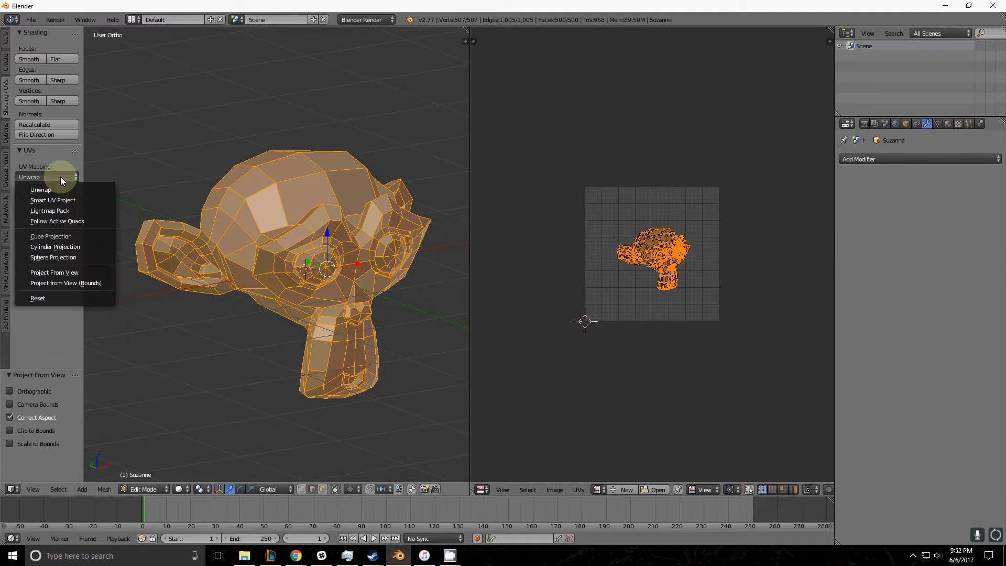
pyautogui.click(88, 284)
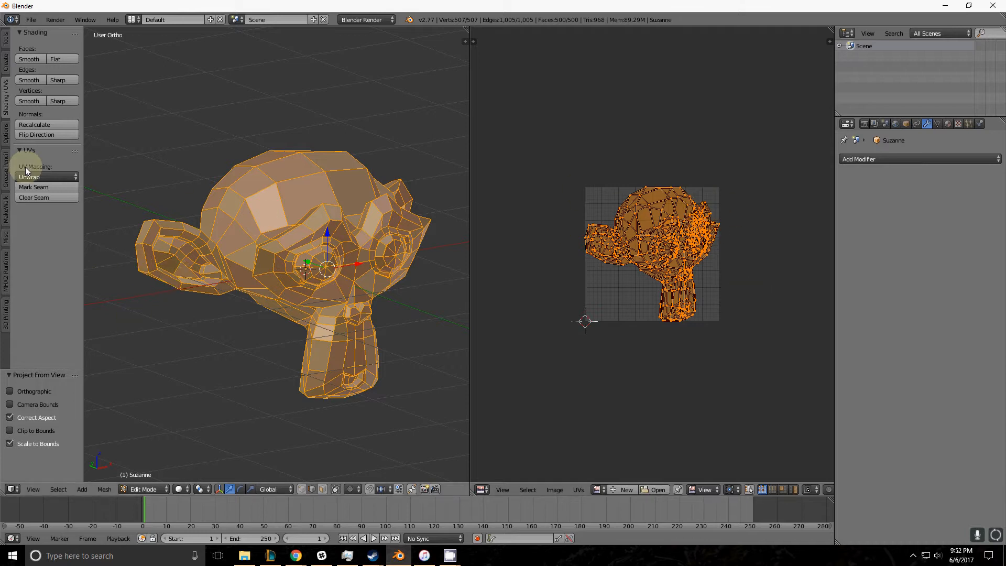
# Step: Select the centre edge loop running over the head, and extend the selection down between the eyes to the nose
pyautogui.moveTo(190, 214); pyautogui.dragTo(162, 321, button='middle')
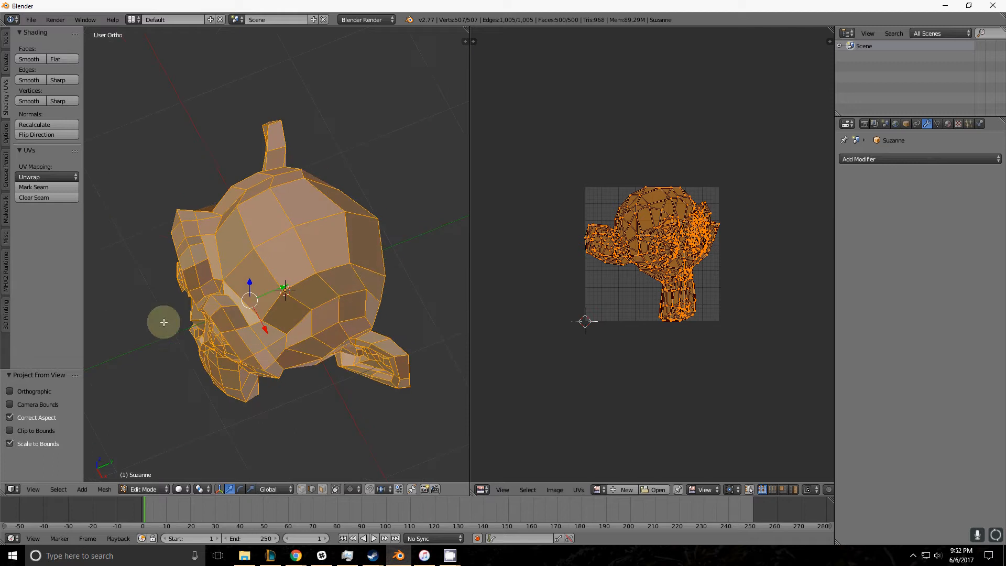
pyautogui.moveTo(314, 262); pyautogui.dragTo(400, 225, button='middle')
pyautogui.keyDown('alt'); pyautogui.rightClick(274, 254); pyautogui.keyUp('alt')
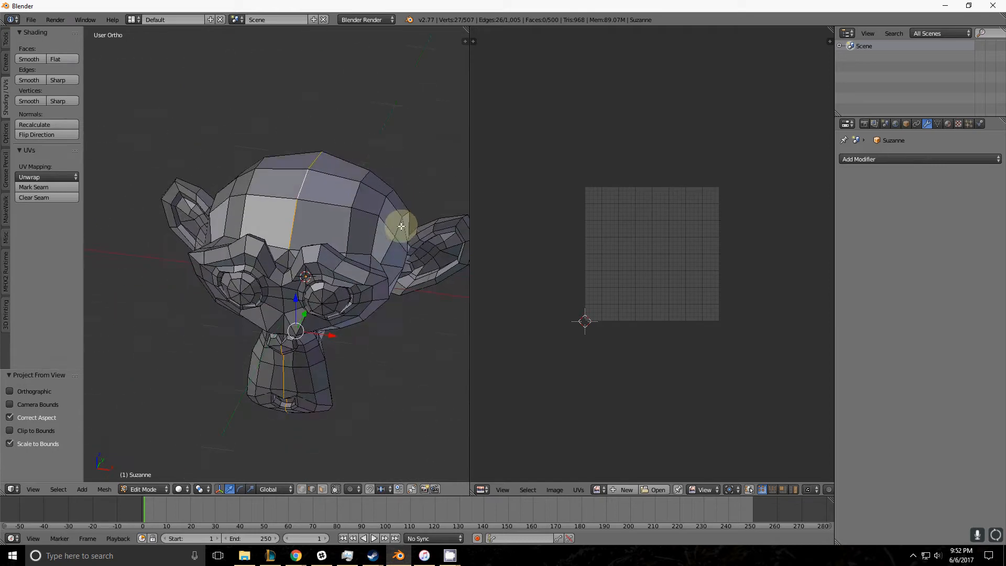
pyautogui.scroll(5, 301, 314)
pyautogui.keyDown('shift'); pyautogui.moveTo(300, 314); pyautogui.dragTo(290, 287, button='middle'); pyautogui.keyUp('shift')
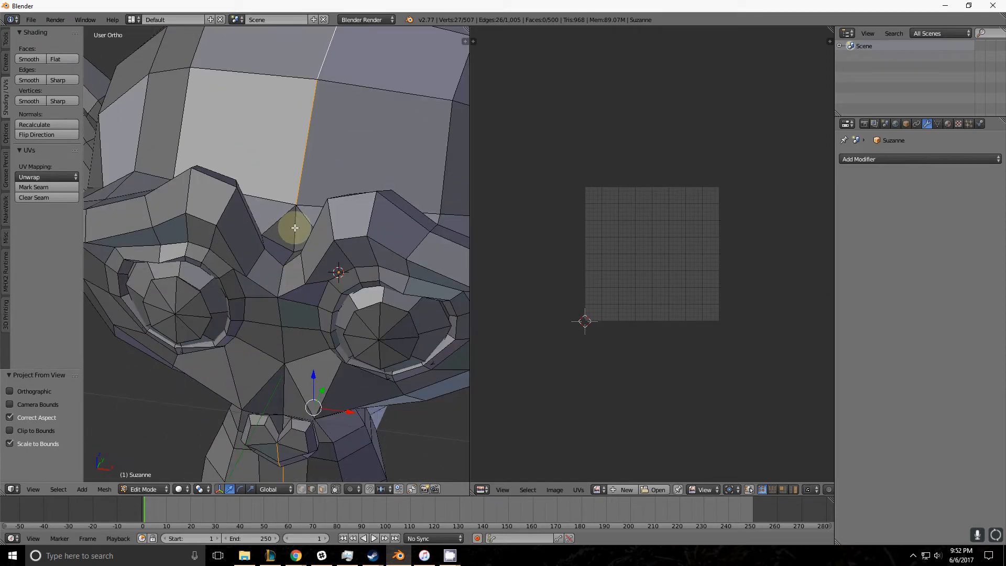
pyautogui.keyDown('alt'); pyautogui.keyDown('shift'); pyautogui.rightClick(283, 333); pyautogui.keyUp('shift'); pyautogui.keyUp('alt')
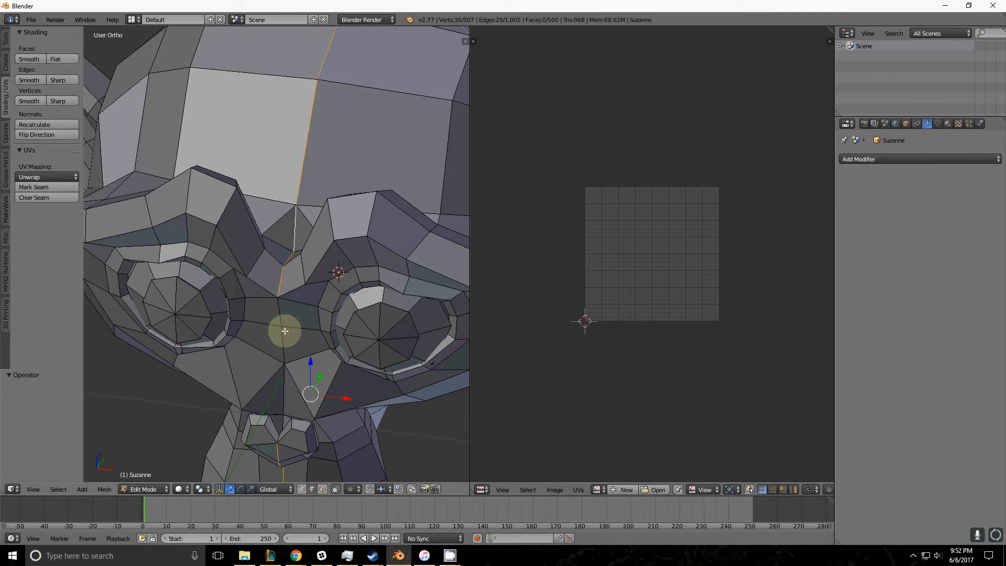
pyautogui.keyDown('shift'); pyautogui.rightClick(285, 401); pyautogui.keyUp('shift')
# Step: Add the missing centre-line edges at the nose to the selected edges that divide the head into two halves
pyautogui.moveTo(298, 411); pyautogui.dragTo(292, 386, button='middle')
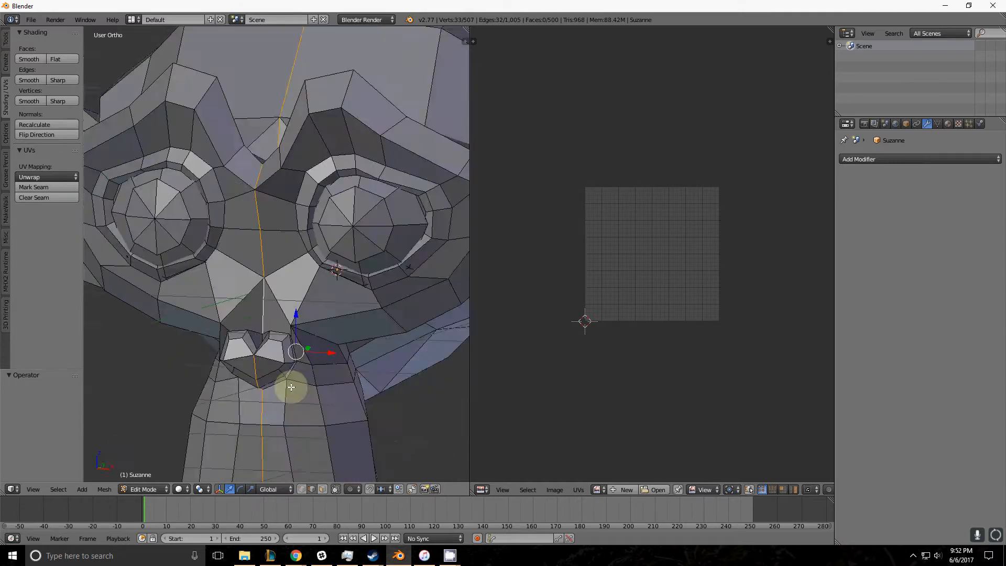
pyautogui.scroll(5, 288, 386)
pyautogui.moveTo(316, 321); pyautogui.dragTo(318, 251, button='middle')
pyautogui.keyDown('alt'); pyautogui.keyDown('shift'); pyautogui.rightClick(331, 353); pyautogui.keyUp('shift'); pyautogui.keyUp('alt')
pyautogui.moveTo(346, 387); pyautogui.dragTo(318, 399, button='middle')
pyautogui.scroll(-6, 326, 347)
pyautogui.moveTo(325, 345); pyautogui.dragTo(341, 290, button='middle')
pyautogui.scroll(-6, 321, 277)
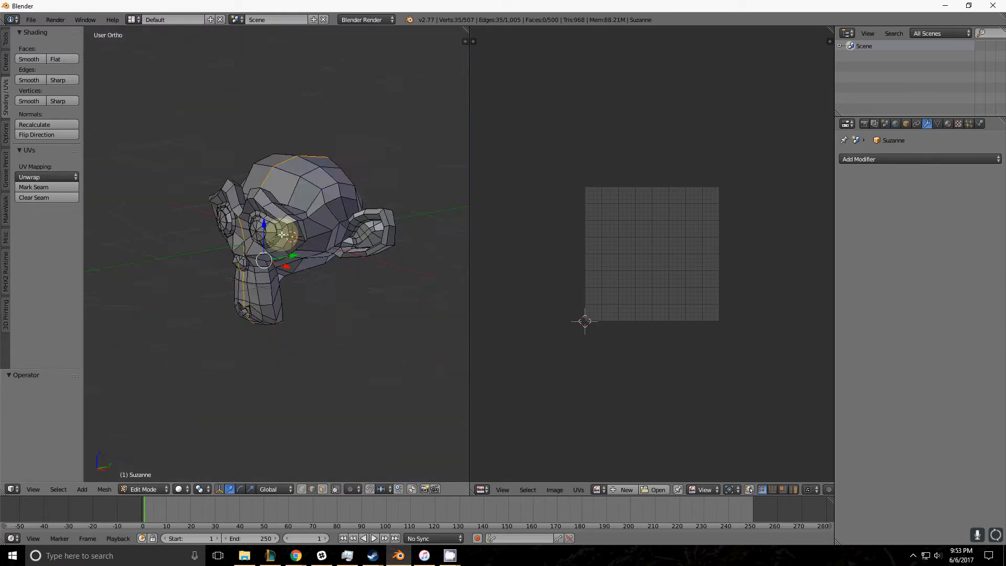
pyautogui.moveTo(285, 305); pyautogui.dragTo(278, 182, button='middle')
pyautogui.moveTo(331, 249); pyautogui.dragTo(264, 245, button='middle')
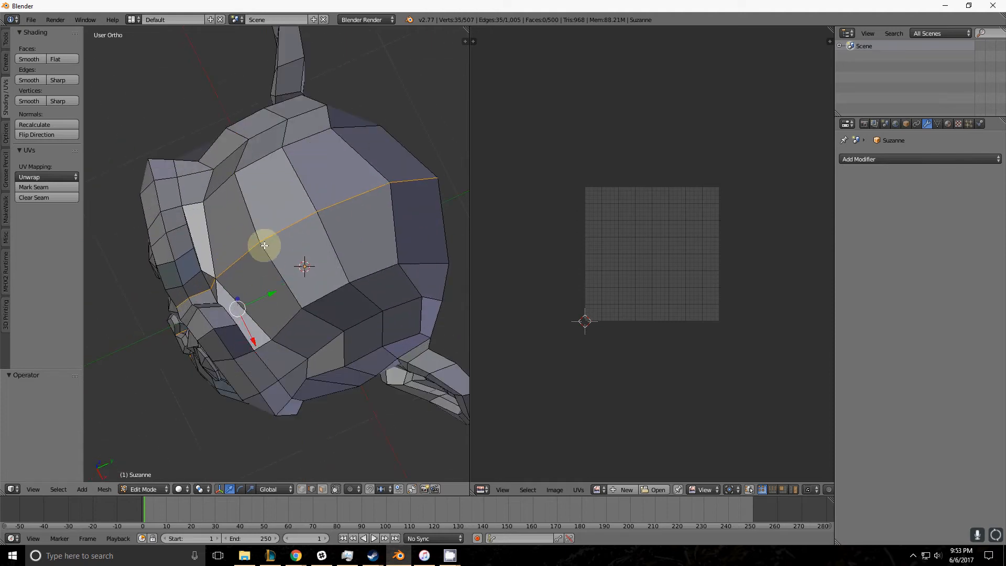
# Step: Mark the selected centre and forehead edges as seams, and demonstrate clearing and re-marking the seam on one forehead edge
pyautogui.moveTo(336, 278); pyautogui.dragTo(137, 250, button='middle')
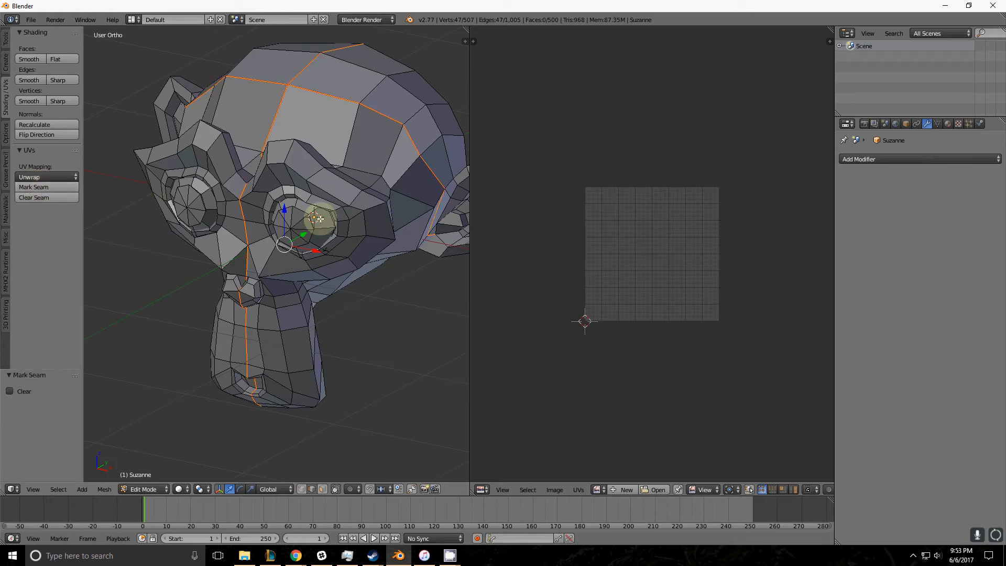
pyautogui.rightClick(352, 153)
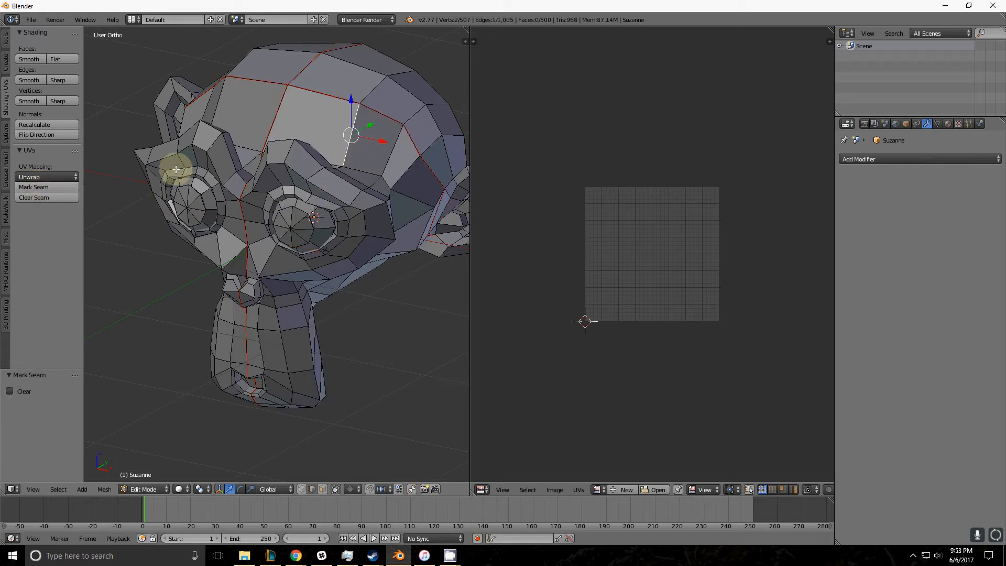
pyautogui.rightClick(343, 94)
pyautogui.click(43, 198)
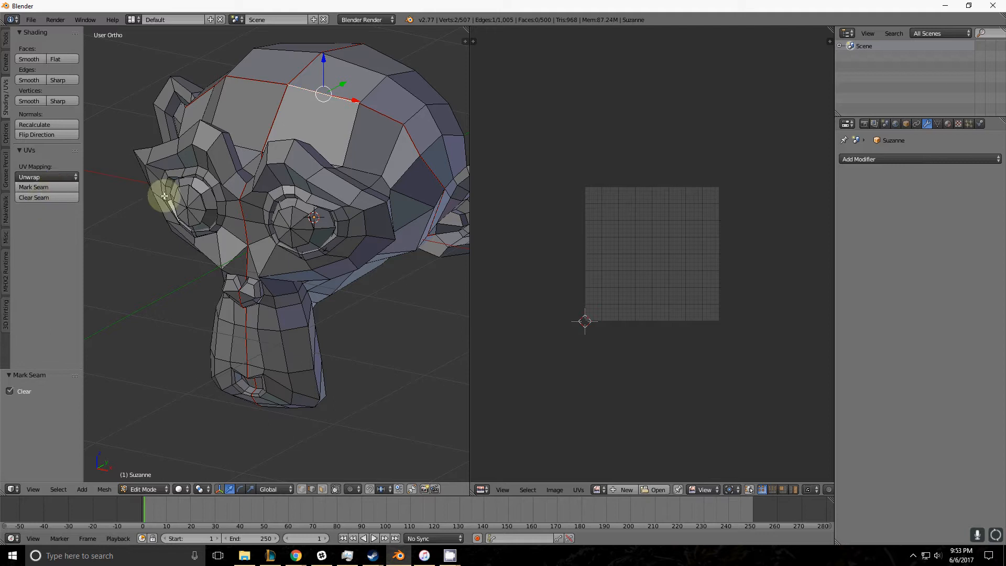
pyautogui.rightClick(356, 167)
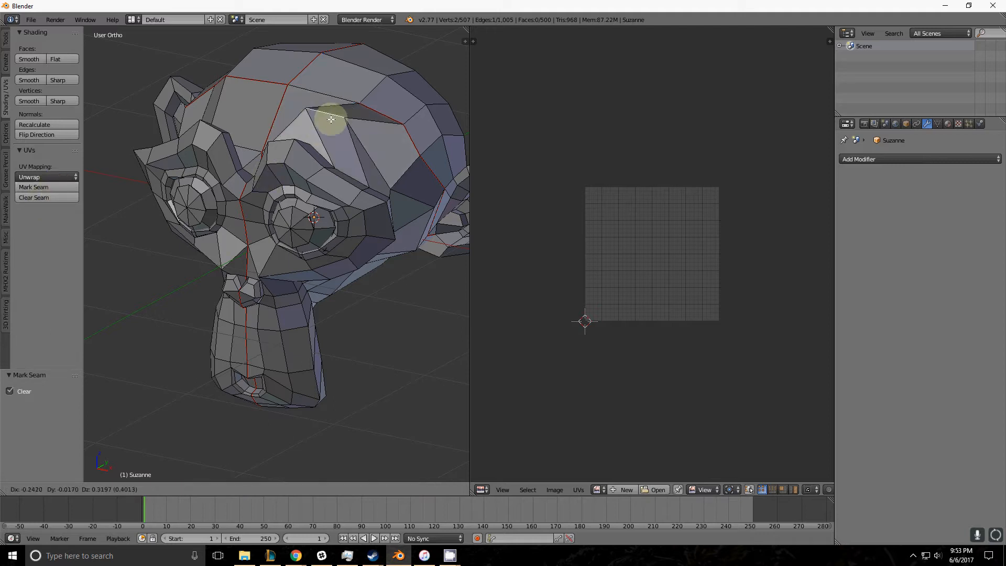
pyautogui.click(31, 187)
# Step: Select the entire monkey mesh and apply the Unwrap mapping method so it splits along the marked seams
pyautogui.press('a')
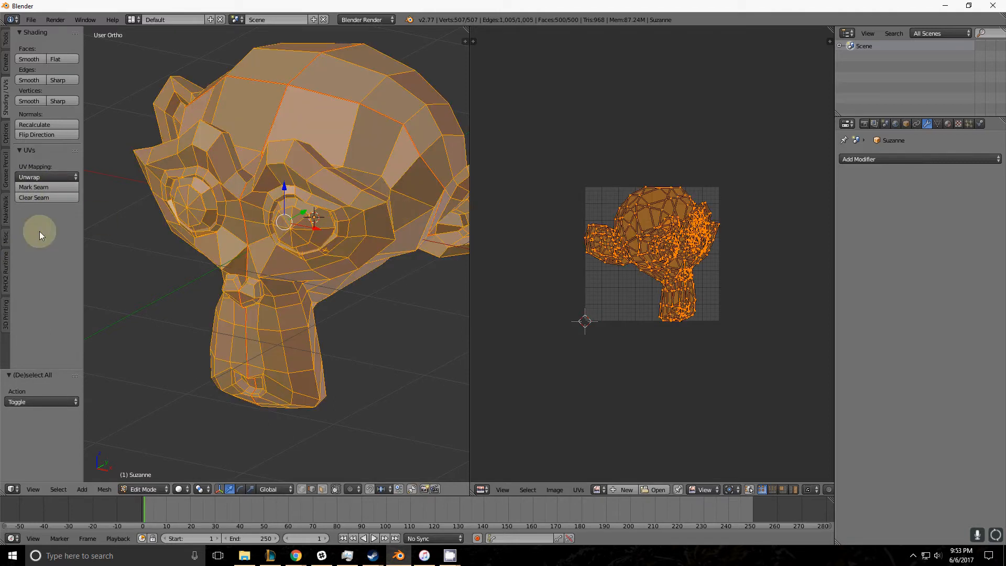
pyautogui.click(62, 179)
pyautogui.click(24, 176)
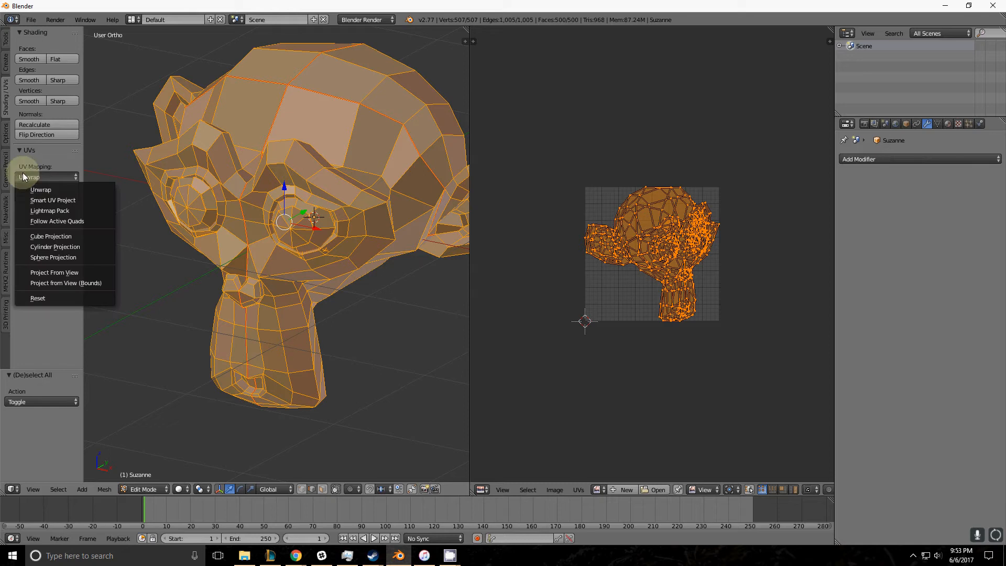
pyautogui.click(46, 189)
pyautogui.scroll(4, 681, 299)
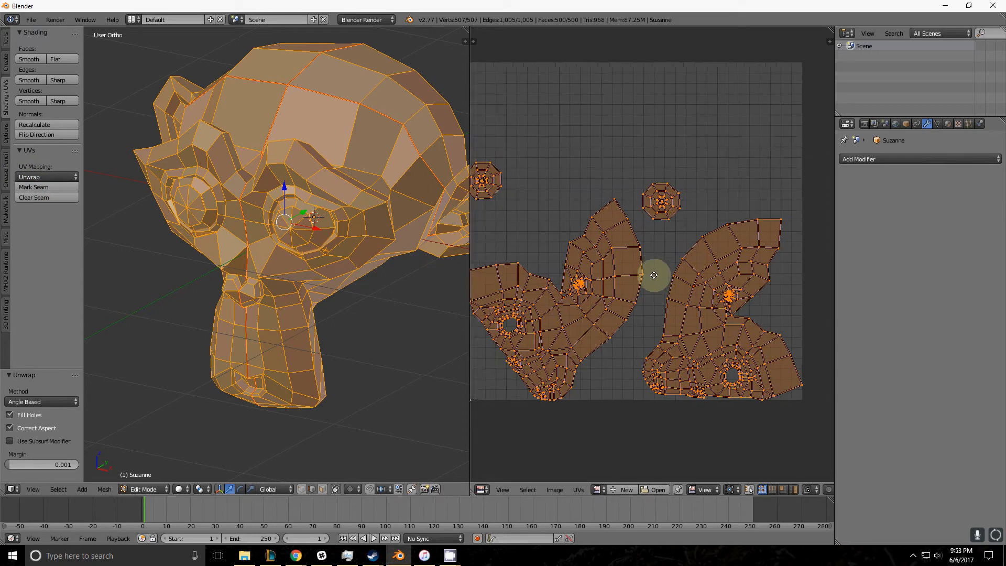
pyautogui.moveTo(584, 292); pyautogui.dragTo(618, 298, button='middle')
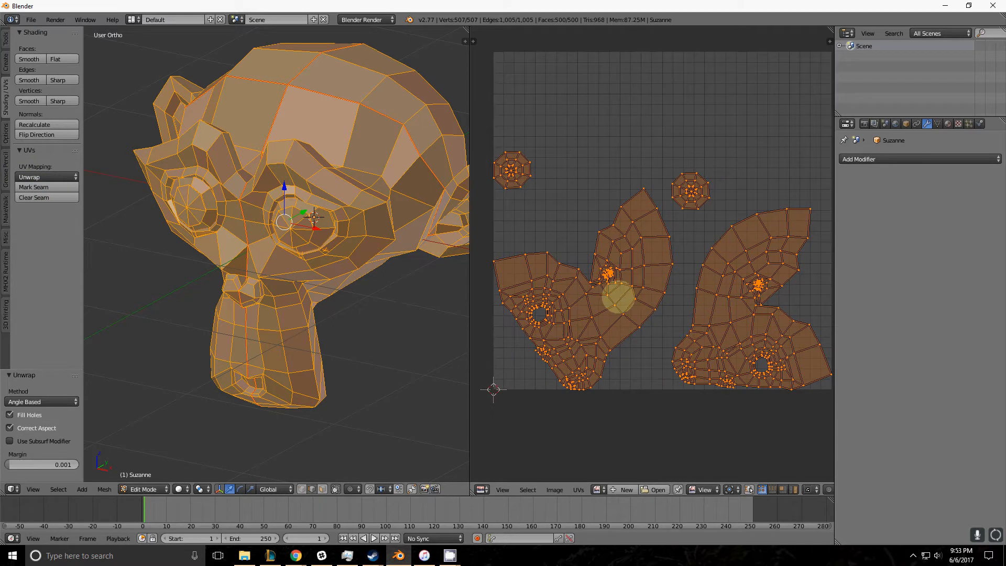
pyautogui.scroll(-2, 303, 258)
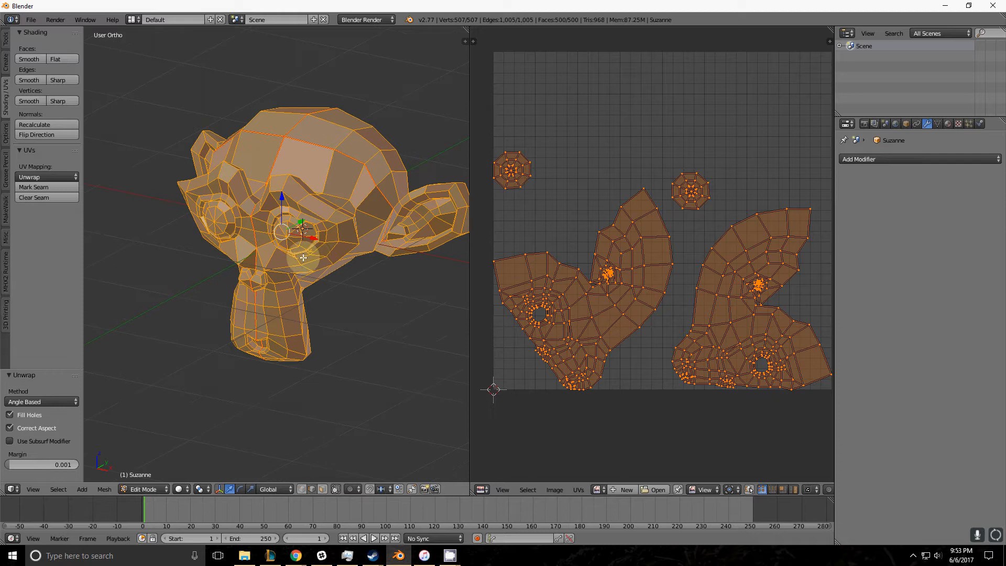
pyautogui.keyDown('shift'); pyautogui.moveTo(314, 256); pyautogui.dragTo(314, 288, button='middle'); pyautogui.keyUp('shift')
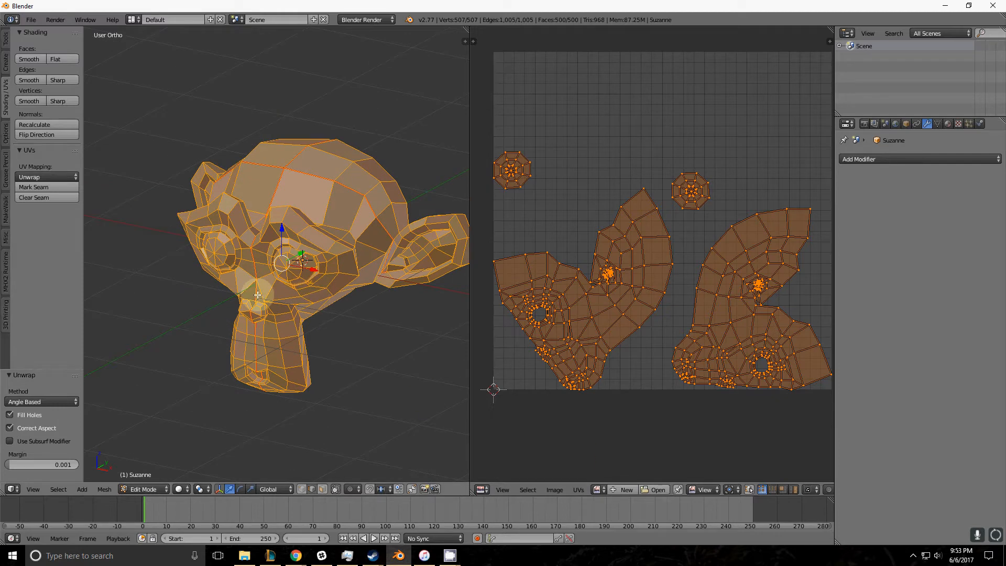
pyautogui.scroll(-4, 581, 186)
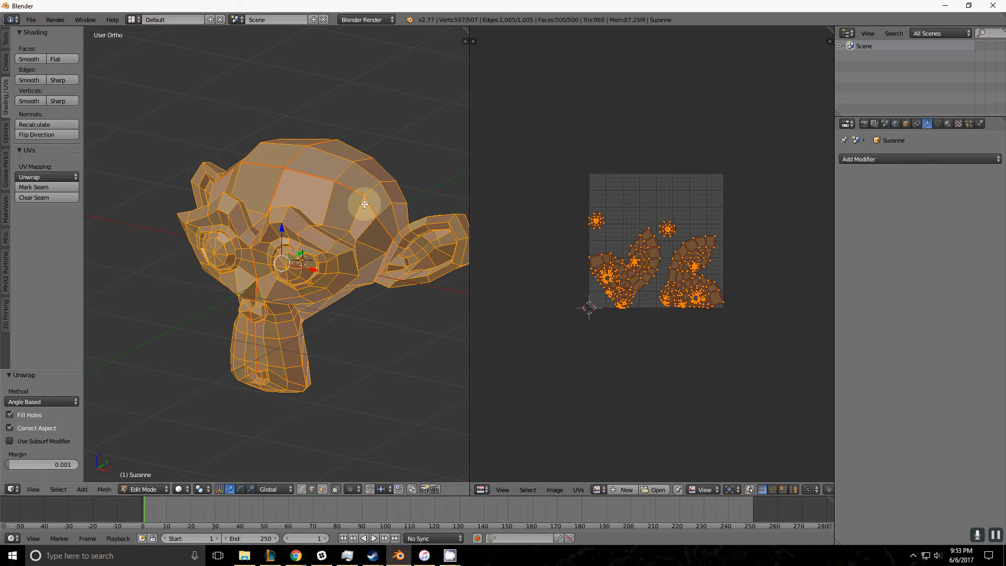
# Step: Switch to face selection and make a forehead face beside the seams active within the fully selected mesh to locate it in the UV layout
pyautogui.moveTo(359, 214); pyautogui.dragTo(302, 239, button='middle')
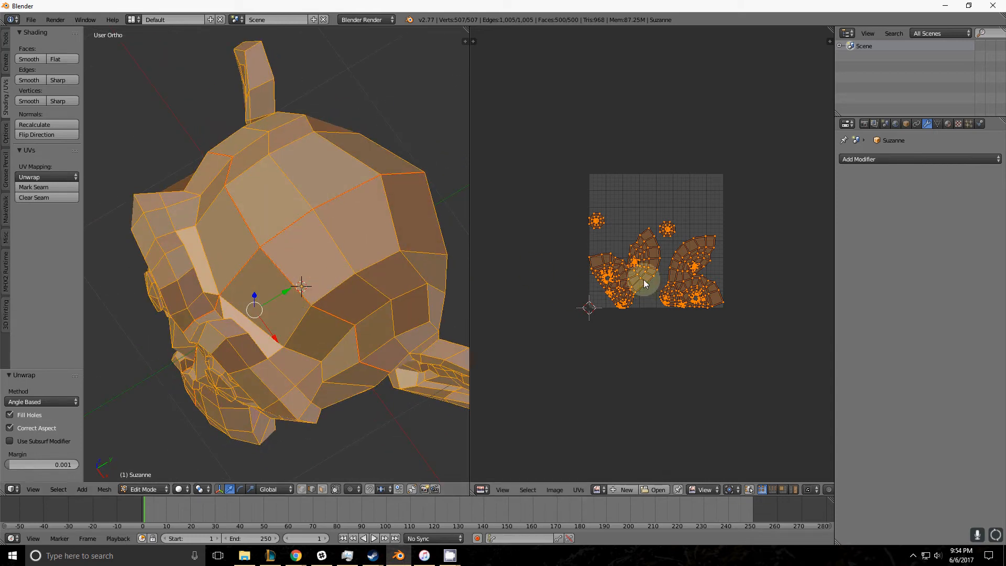
pyautogui.rightClick(247, 278)
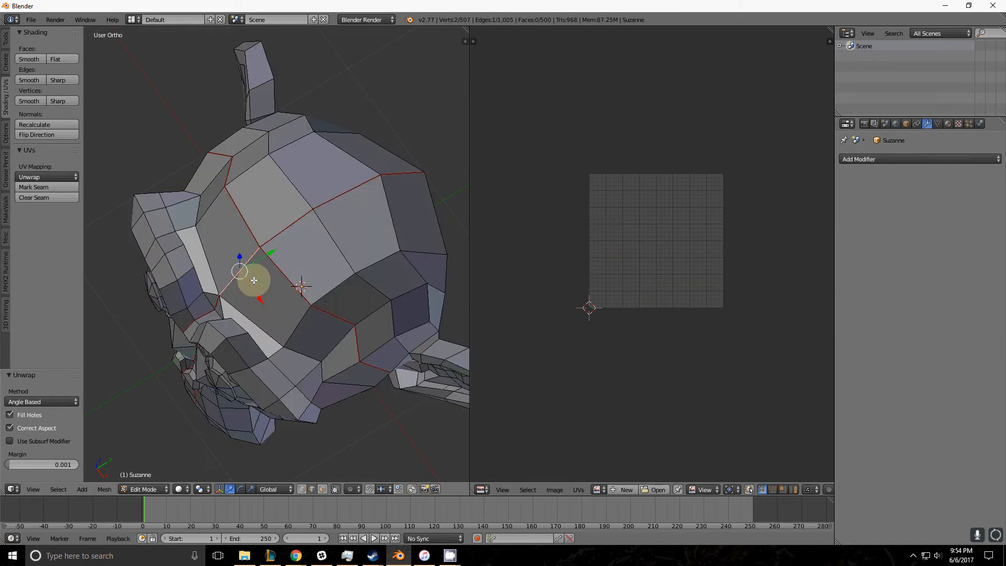
pyautogui.click(322, 489)
pyautogui.rightClick(269, 283)
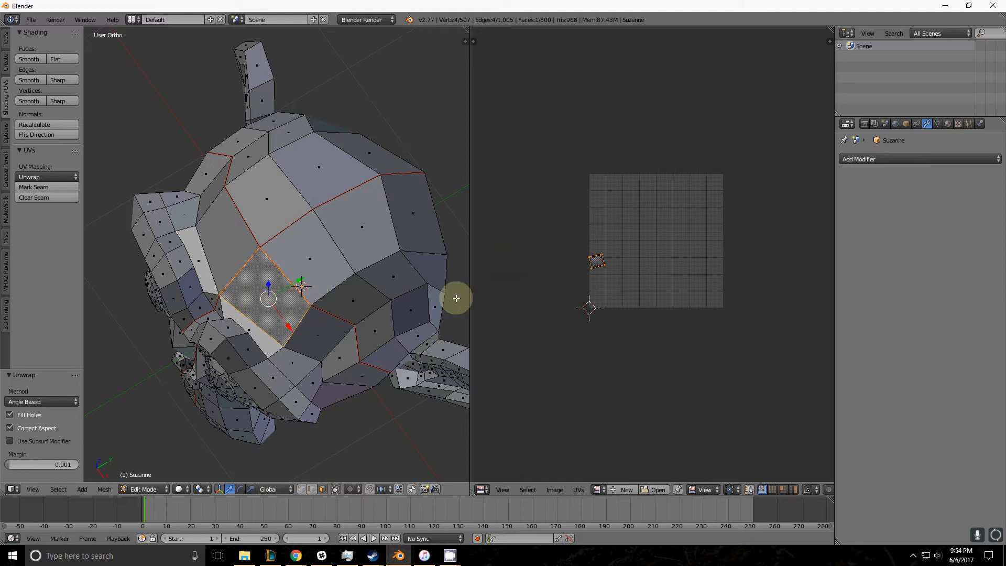
pyautogui.press('a')
pyautogui.press('a')
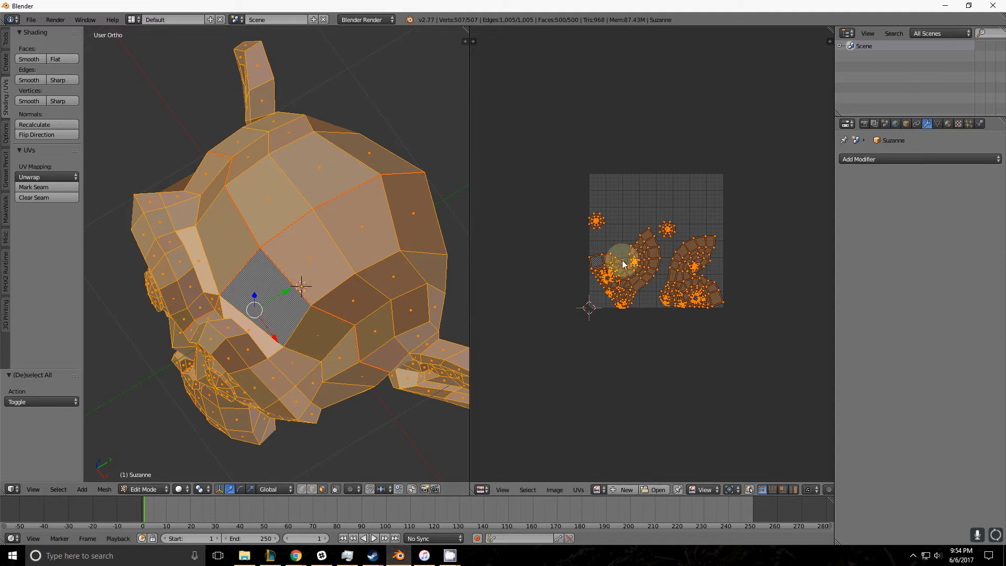
pyautogui.scroll(5, 608, 263)
pyautogui.moveTo(483, 281); pyautogui.dragTo(545, 264, button='middle')
pyautogui.moveTo(278, 292); pyautogui.dragTo(310, 244, button='middle')
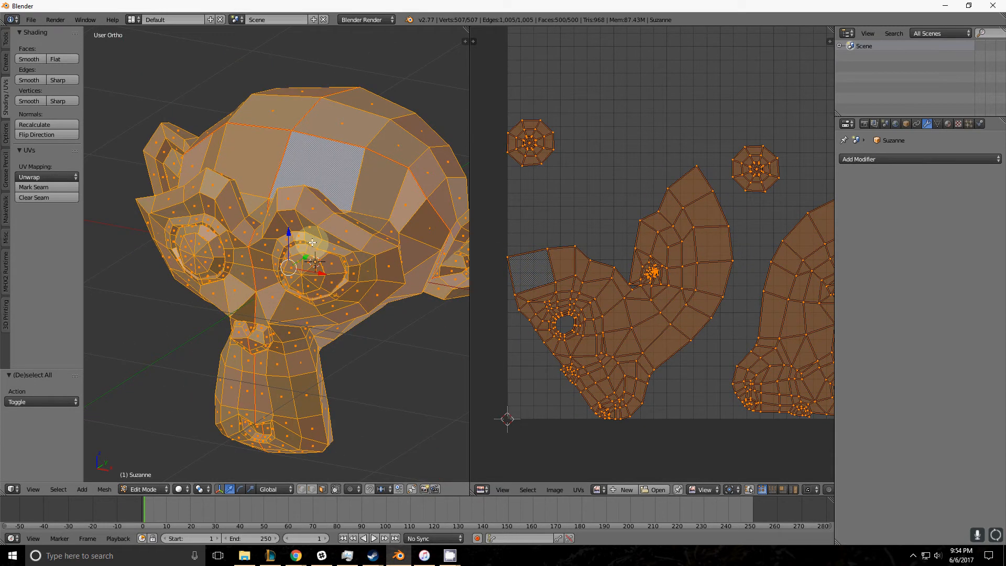
# Step: Select a small face on the eye socket's inner rim to locate it in the UV layout, and reselect the whole mesh
pyautogui.scroll(4, 310, 252)
pyautogui.rightClick(294, 248)
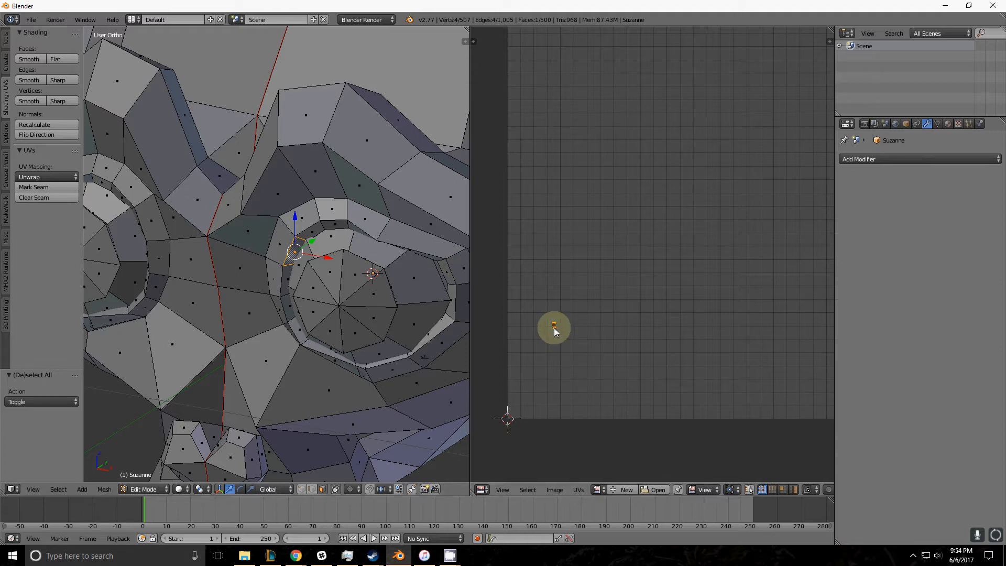
pyautogui.scroll(-6, 352, 289)
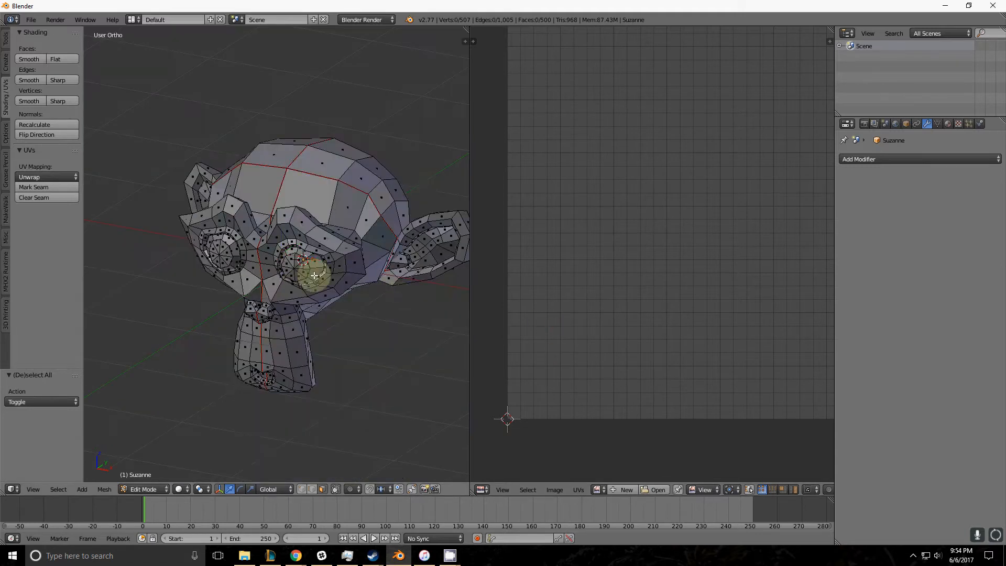
pyautogui.press('a')
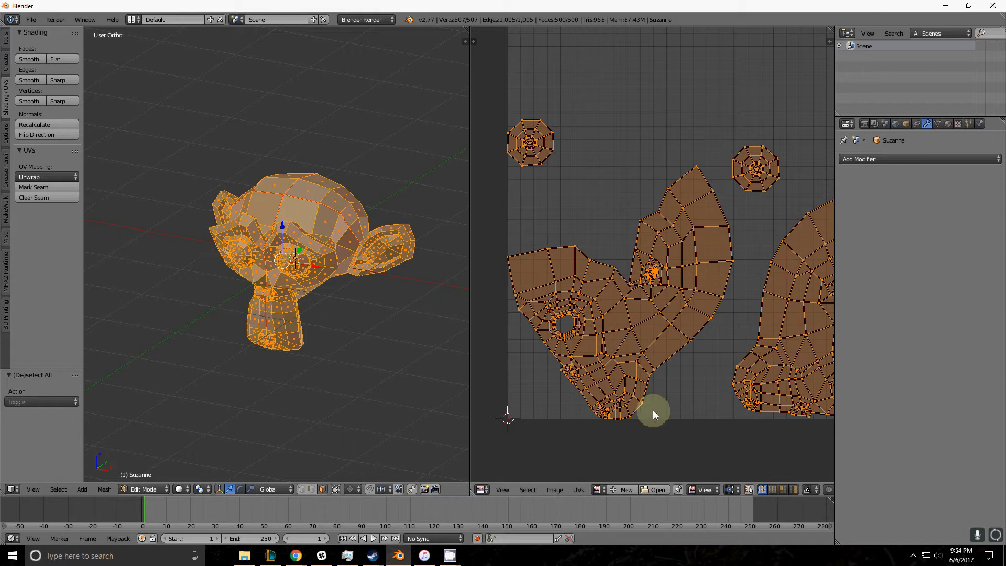
# Step: Create a new 1024 × 1024 px image named Untitled with generated type UV Grid behind the UV layout
pyautogui.click(622, 490)
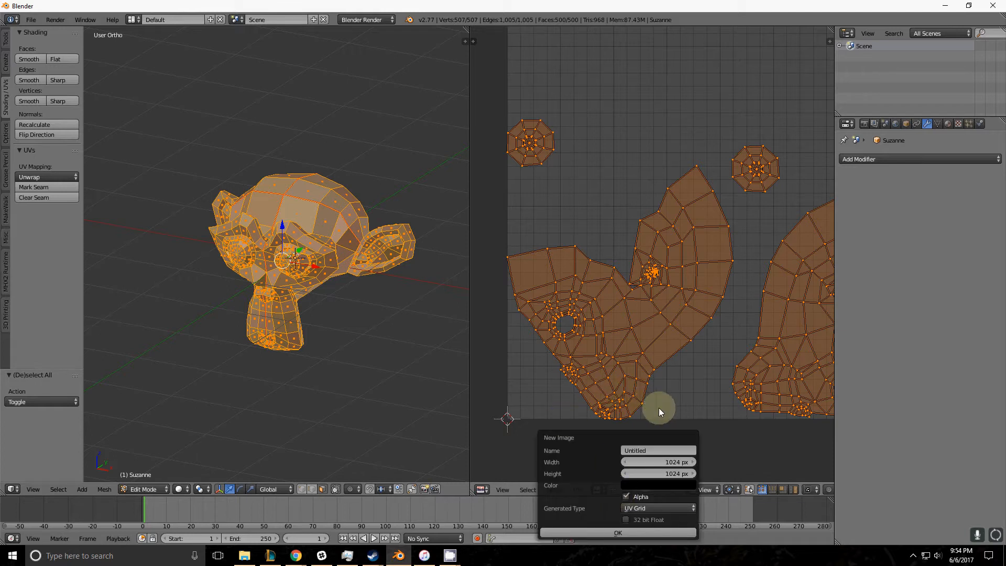
pyautogui.click(625, 487)
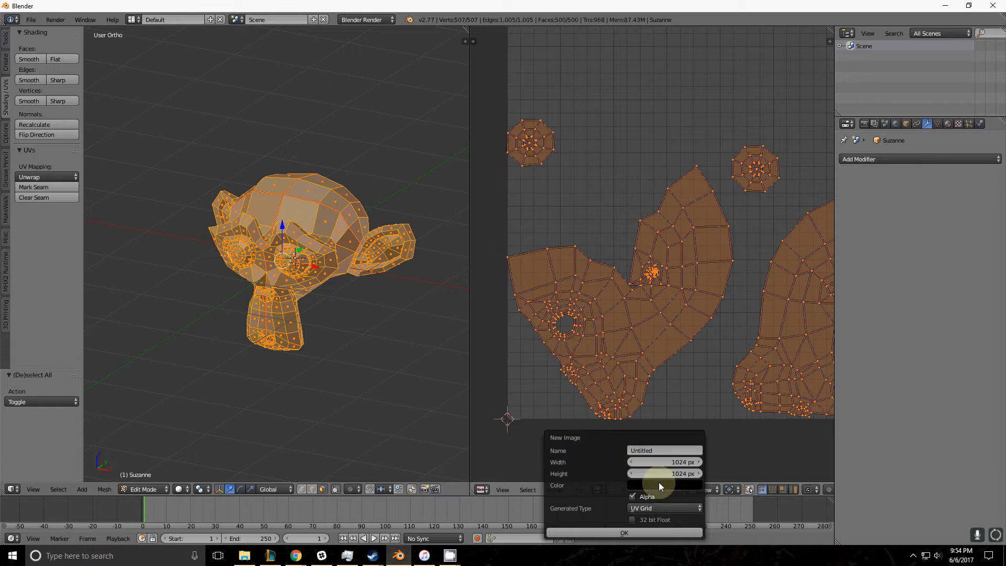
pyautogui.click(639, 506)
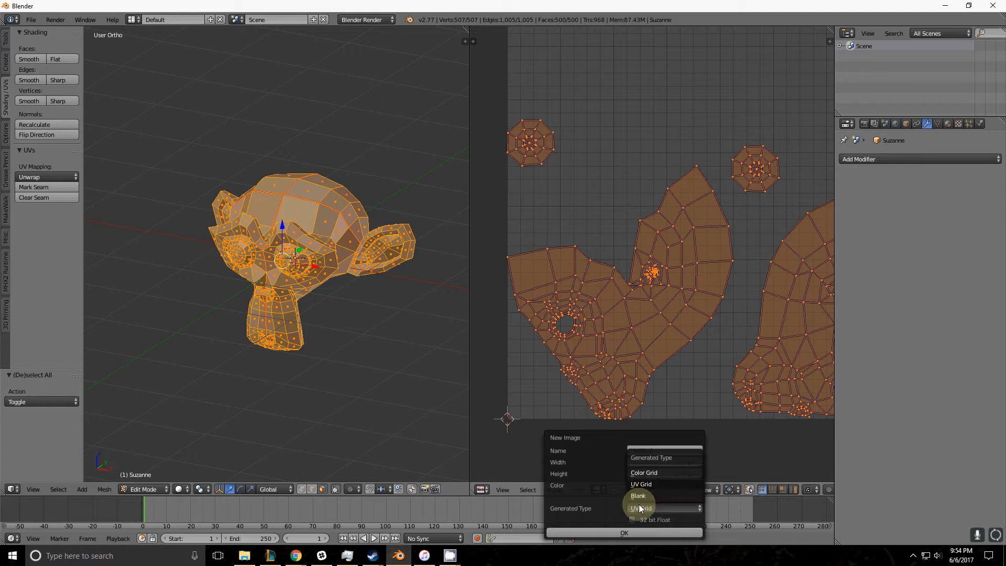
pyautogui.click(655, 483)
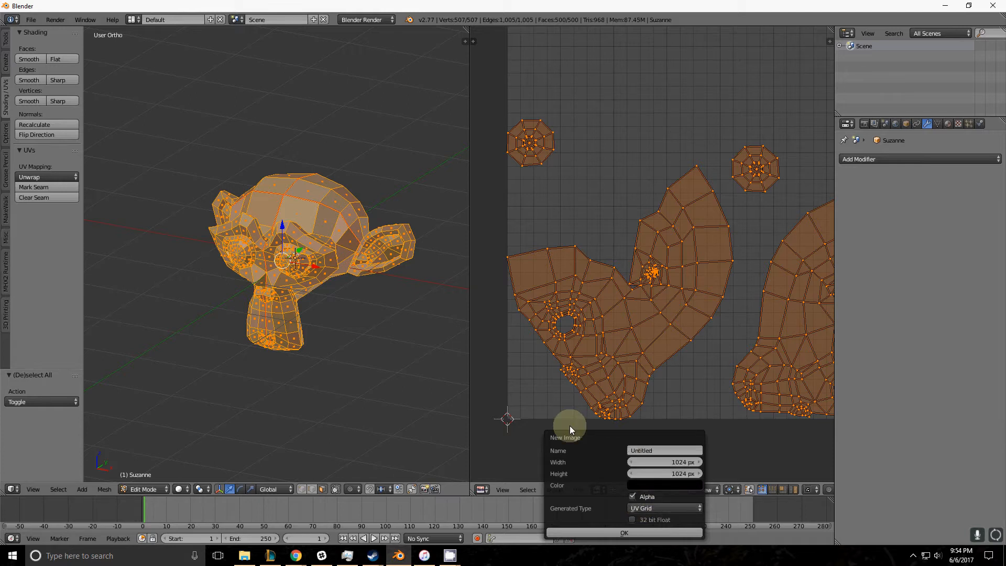
pyautogui.click(597, 532)
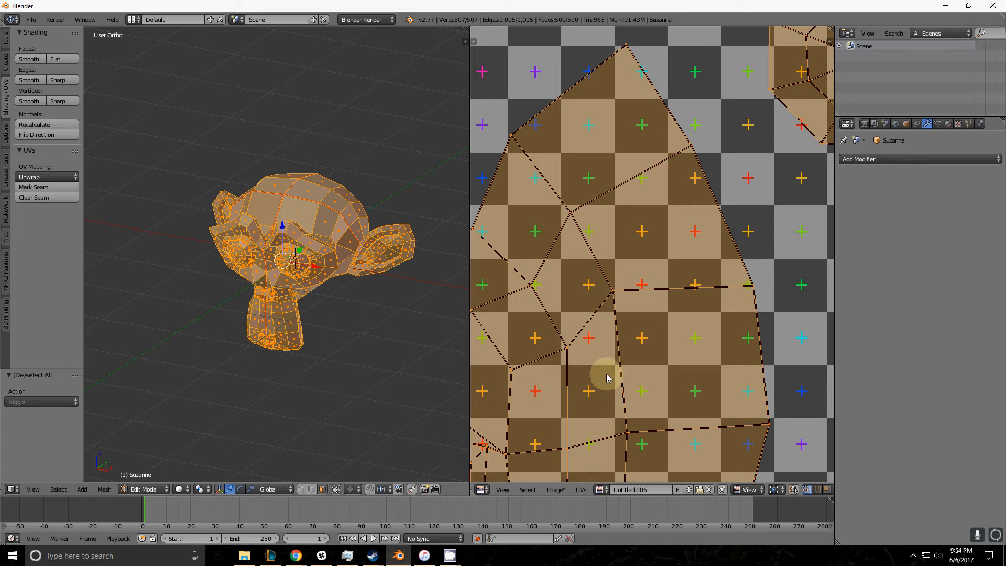
# Step: Set the 3D view's shading to Texture to display the UV grid image on the monkey head
pyautogui.press('Home')
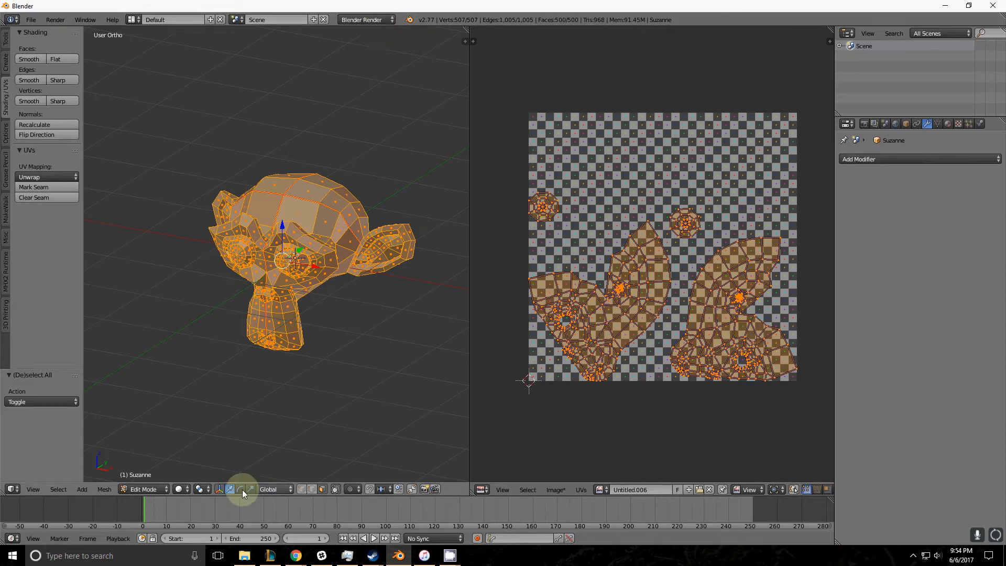
pyautogui.click(184, 490)
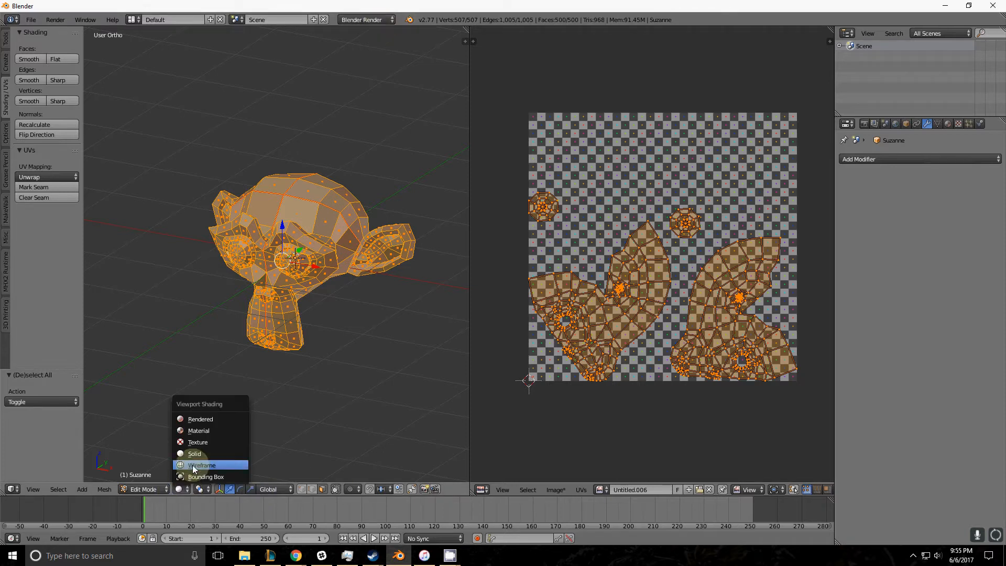
pyautogui.click(199, 442)
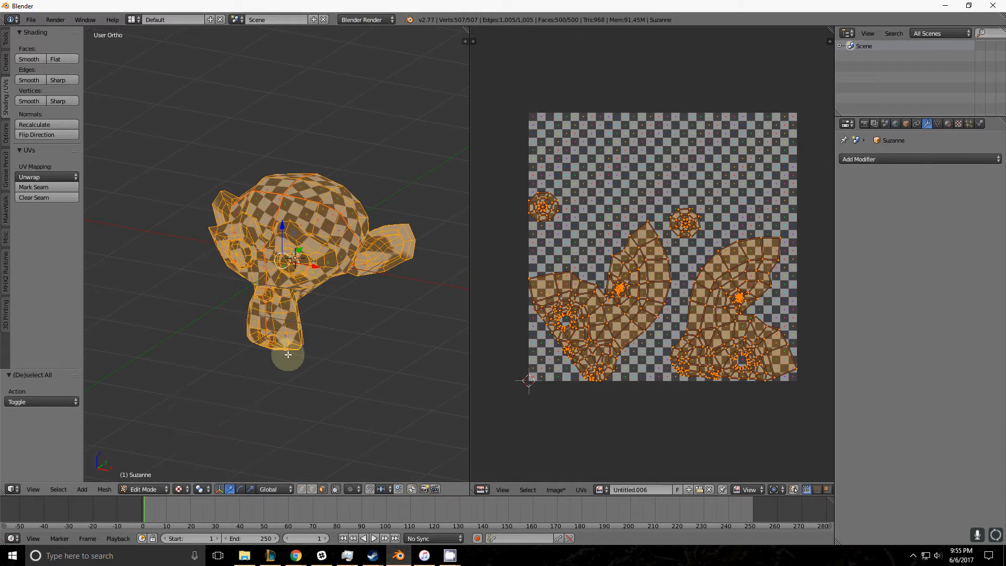
# Step: Compare the checker pattern on the side of the head with the matching UV islands on the grid image
pyautogui.moveTo(287, 354)
pyautogui.mouseDown(button='middle')
pyautogui.moveTo(359, 309)
pyautogui.moveTo(321, 299)
pyautogui.moveTo(280, 267)
pyautogui.moveTo(291, 262)
pyautogui.moveTo(278, 293)
pyautogui.mouseUp(button='middle')
pyautogui.scroll(4, 291, 290)
pyautogui.scroll(4, 377, 340)
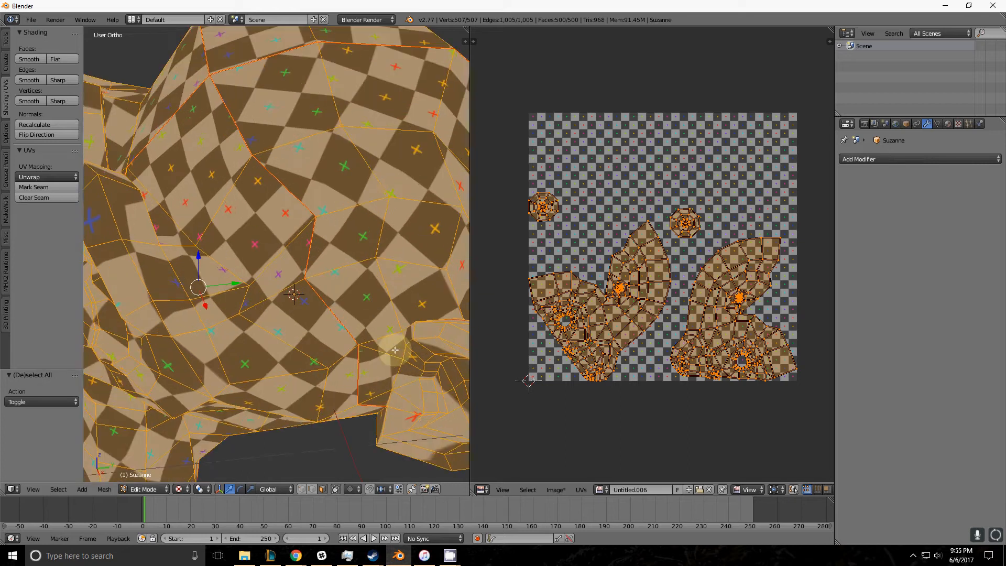
pyautogui.scroll(5, 629, 294)
pyautogui.scroll(3, 558, 365)
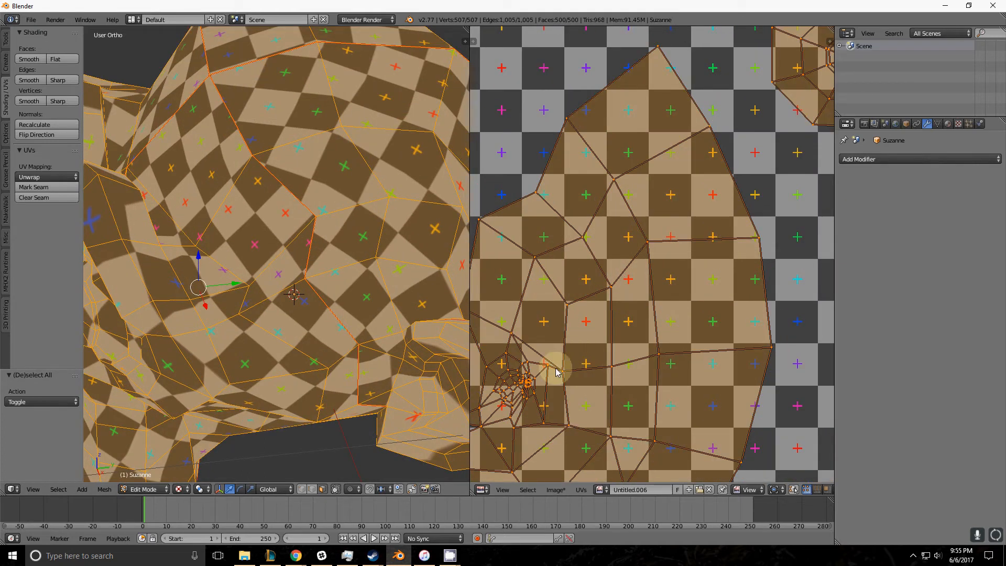
pyautogui.scroll(-8, 508, 366)
pyautogui.scroll(-4, 416, 375)
pyautogui.moveTo(417, 375); pyautogui.dragTo(461, 367, button='middle')
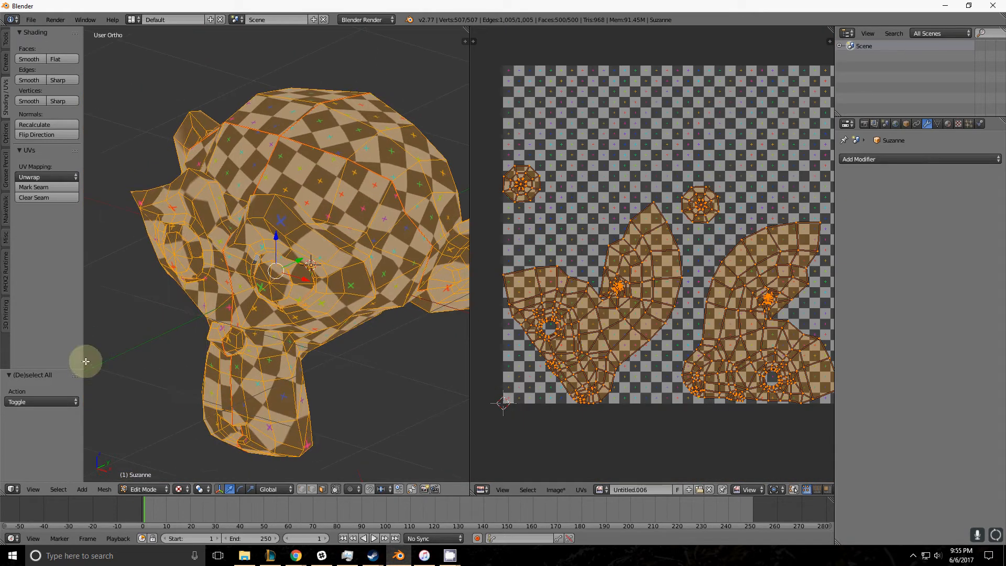
# Step: Examine how the checker pattern meets across the forehead seams and how evenly it covers the head
pyautogui.moveTo(280, 286); pyautogui.dragTo(302, 352, button='middle')
pyautogui.scroll(-3, 212, 284)
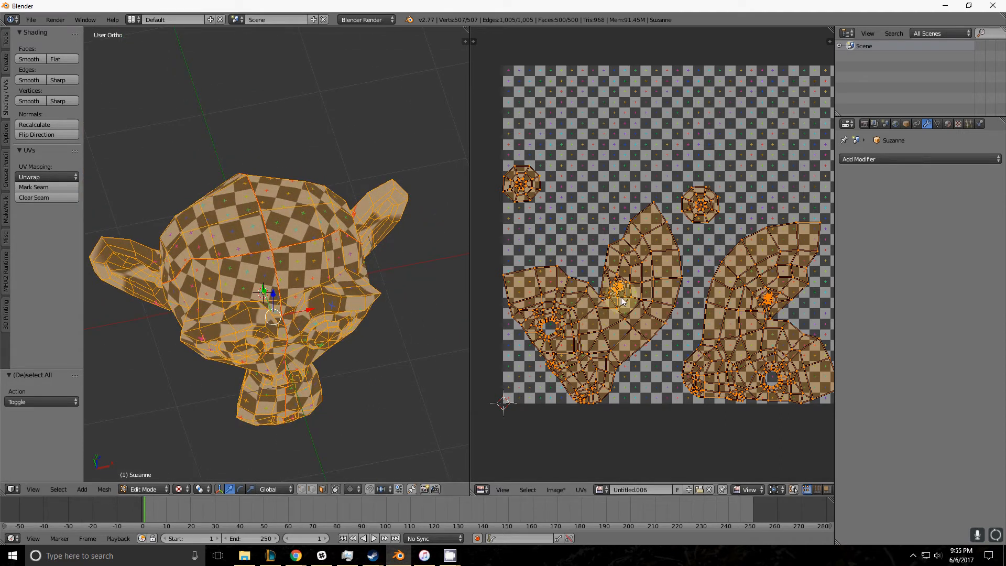
pyautogui.scroll(6, 255, 242)
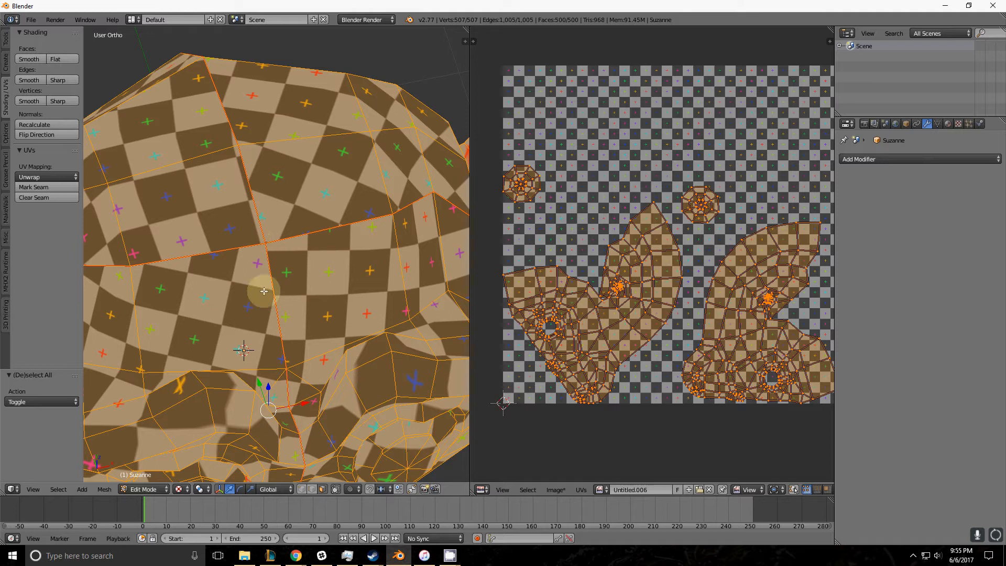
pyautogui.scroll(-8, 316, 292)
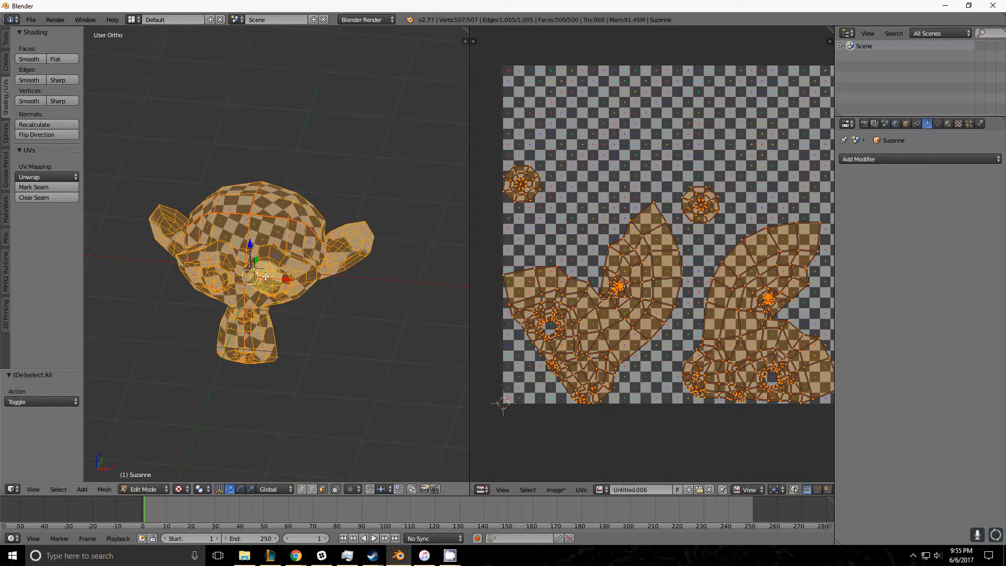
pyautogui.keyDown('shift'); pyautogui.moveTo(311, 287); pyautogui.dragTo(343, 314, button='middle'); pyautogui.keyUp('shift')
pyautogui.scroll(2, 322, 321)
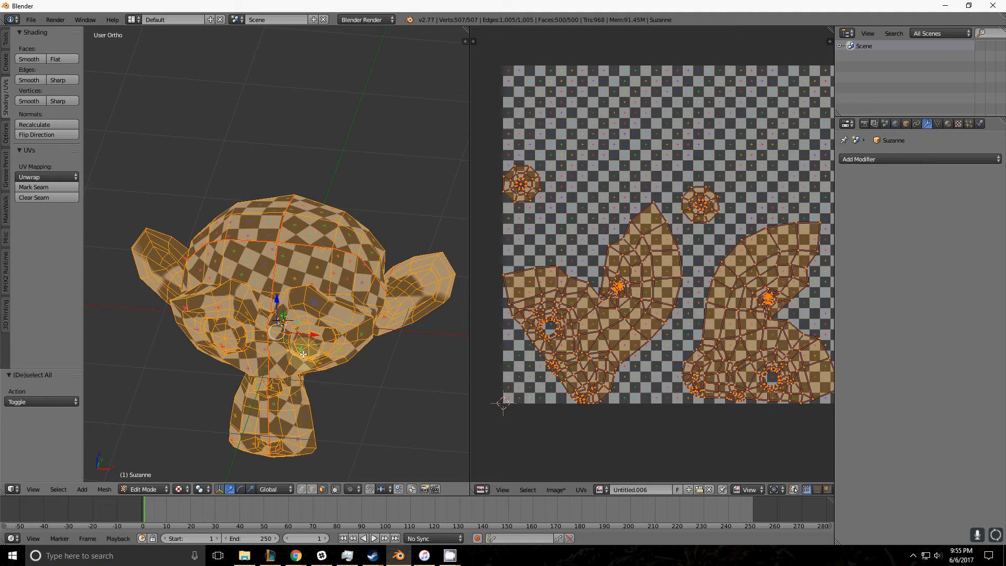
pyautogui.moveTo(290, 321); pyautogui.dragTo(356, 389, button='middle')
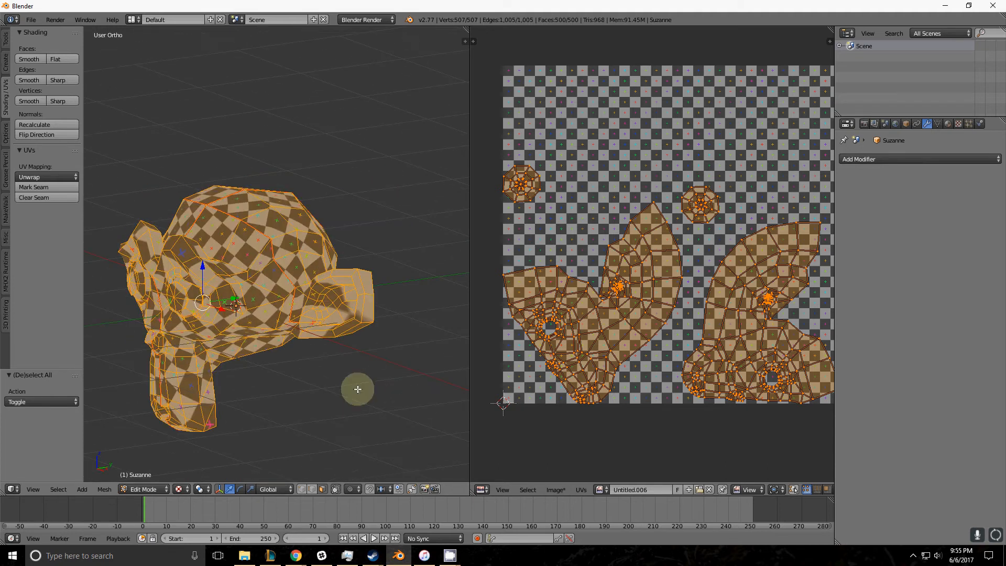
# Step: Try reshaping the UV islands with UV Sculpt, undo the stroke and turn UV Sculpt off
pyautogui.click(581, 490)
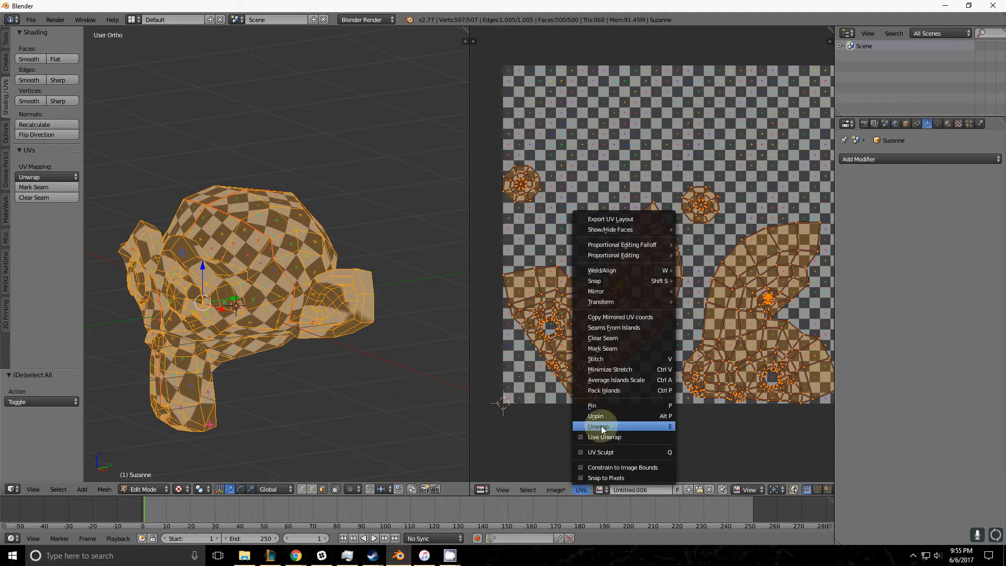
pyautogui.click(607, 452)
pyautogui.moveTo(567, 301)
pyautogui.mouseDown()
pyautogui.moveTo(561, 314)
pyautogui.moveTo(579, 292)
pyautogui.moveTo(575, 332)
pyautogui.moveTo(580, 314)
pyautogui.moveTo(602, 326)
pyautogui.moveTo(572, 305)
pyautogui.moveTo(610, 311)
pyautogui.mouseUp()
pyautogui.hotkey('ctrl', 'z')
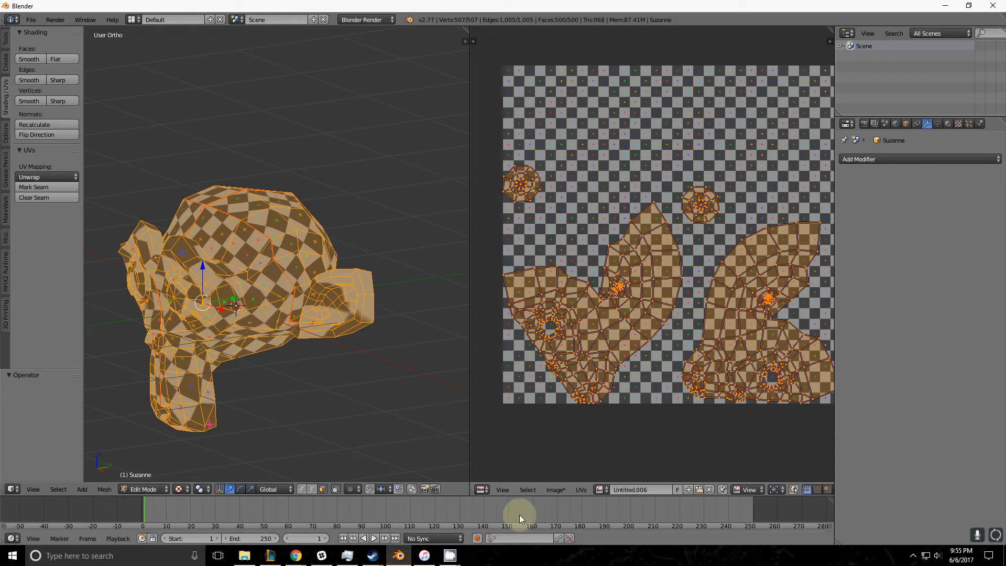
pyautogui.click(582, 488)
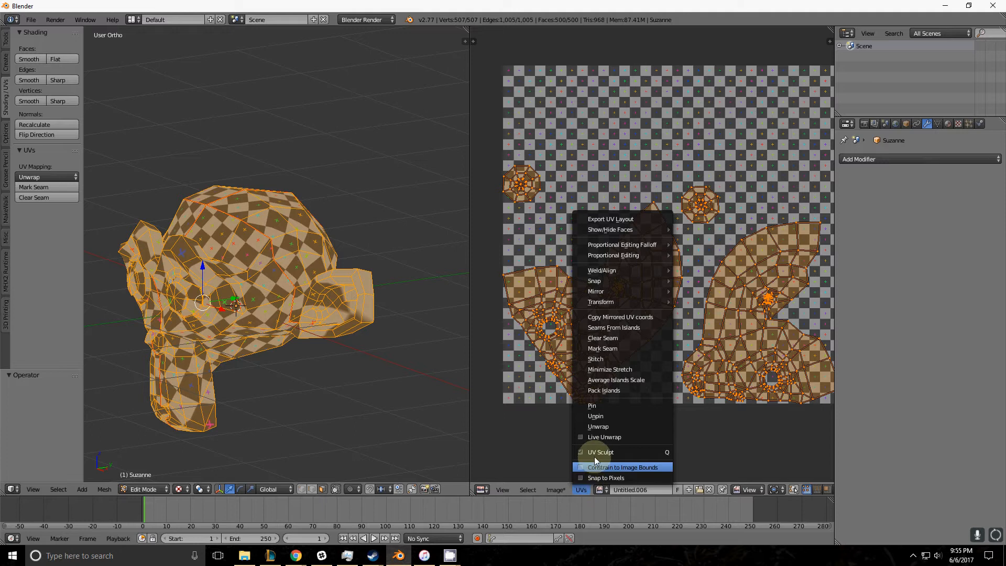
pyautogui.click(594, 456)
# Step: Try moving a single UV vertex at the upper edge of the left face island
pyautogui.press('a')
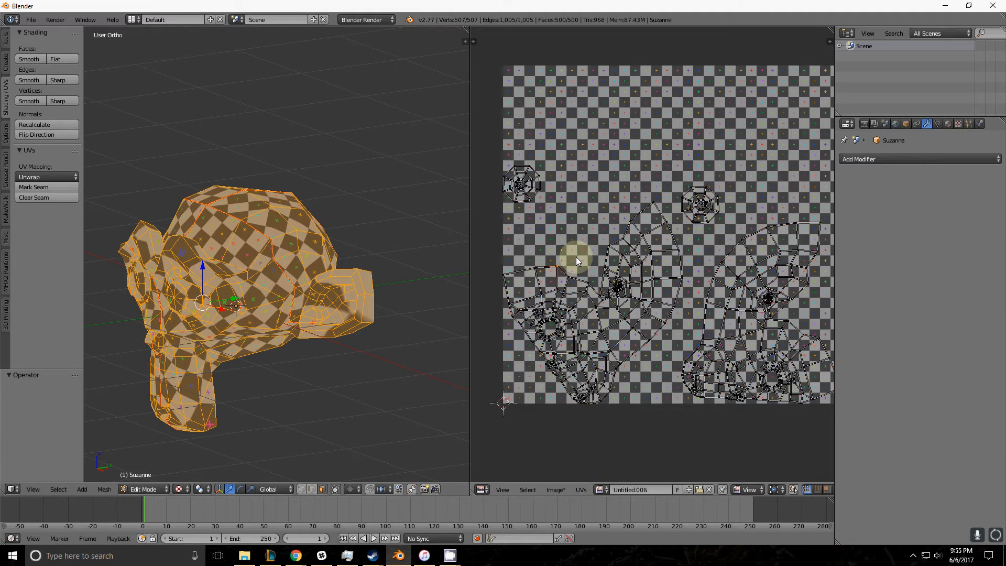
pyautogui.press('g')
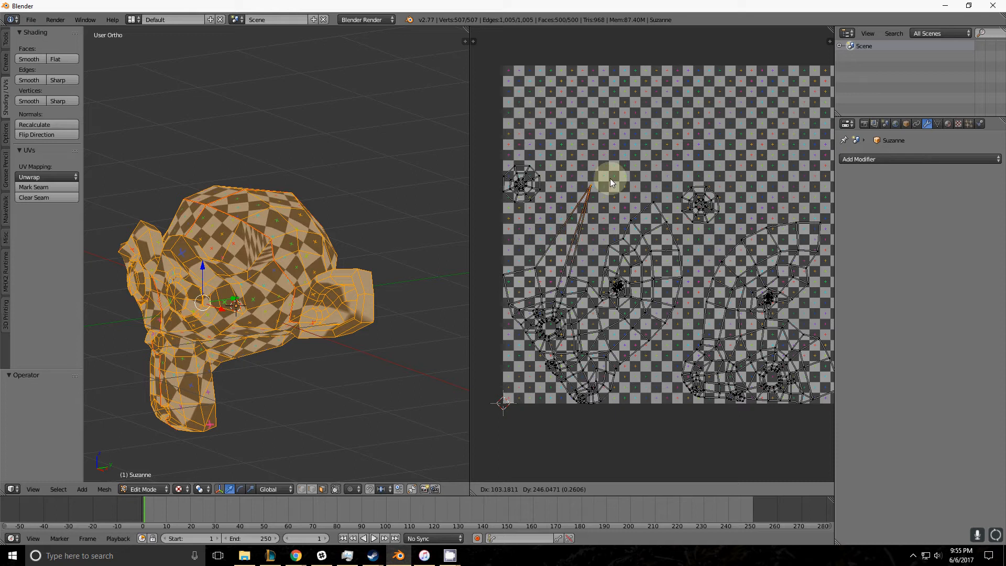
pyautogui.click(575, 246)
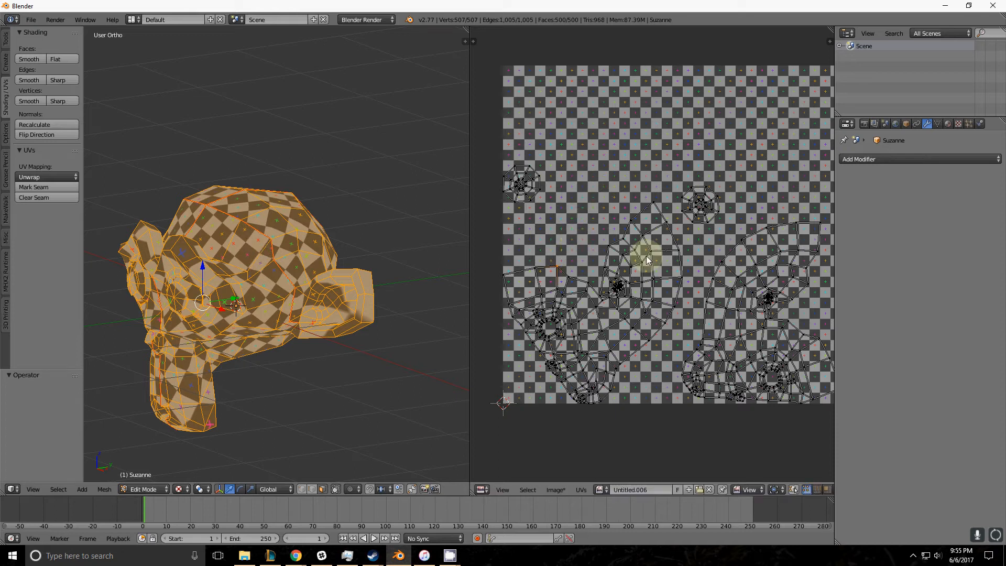
# Step: Select the entire eye island near the grid's centre and move it by about -0.356, 0.056, beside the other eye island
pyautogui.scroll(-4, 689, 282)
pyautogui.moveTo(203, 300); pyautogui.dragTo(315, 303, button='middle')
pyautogui.scroll(5, 618, 301)
pyautogui.scroll(-3, 655, 267)
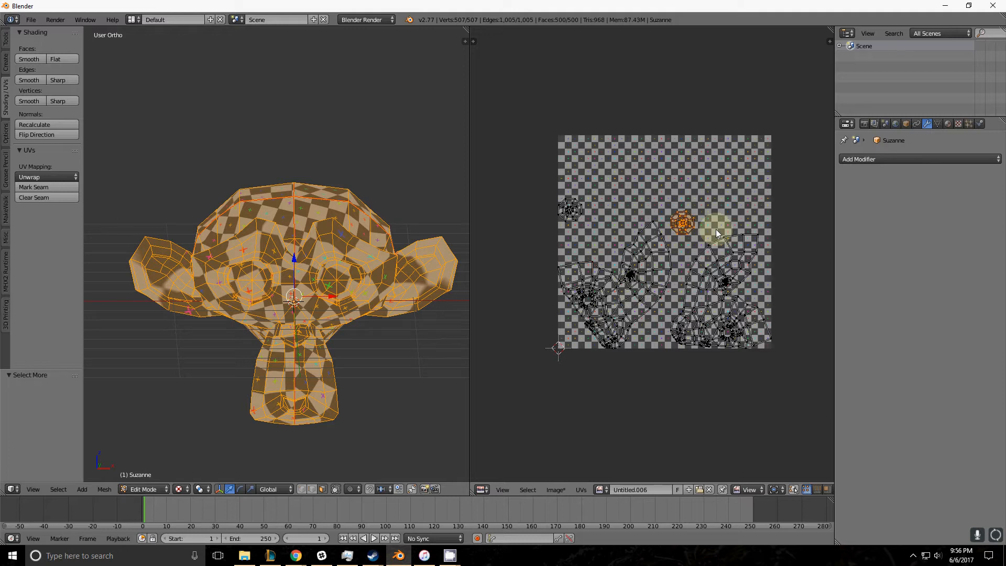
pyautogui.scroll(4, 703, 230)
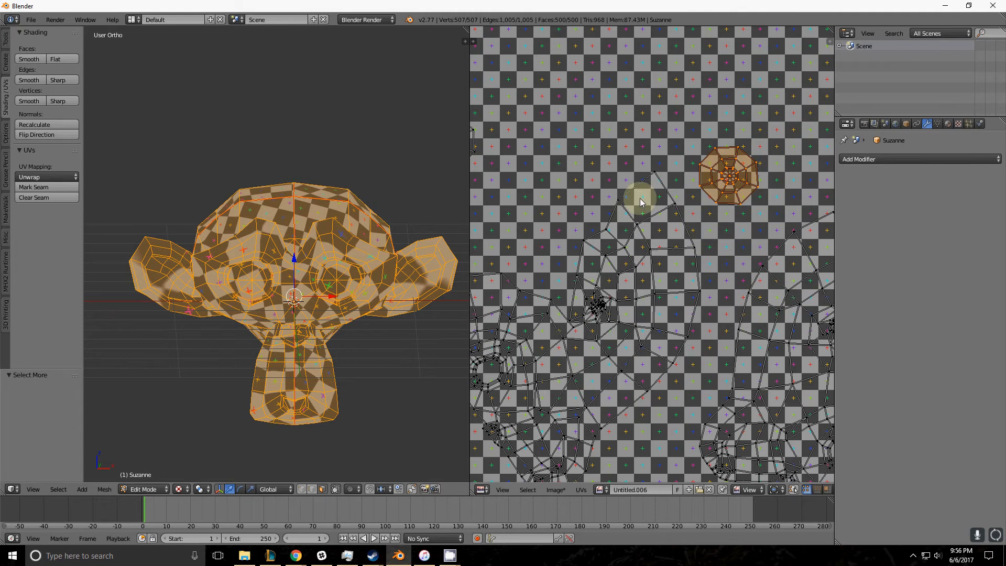
pyautogui.moveTo(582, 193); pyautogui.dragTo(674, 234, button='middle')
pyautogui.press('g')
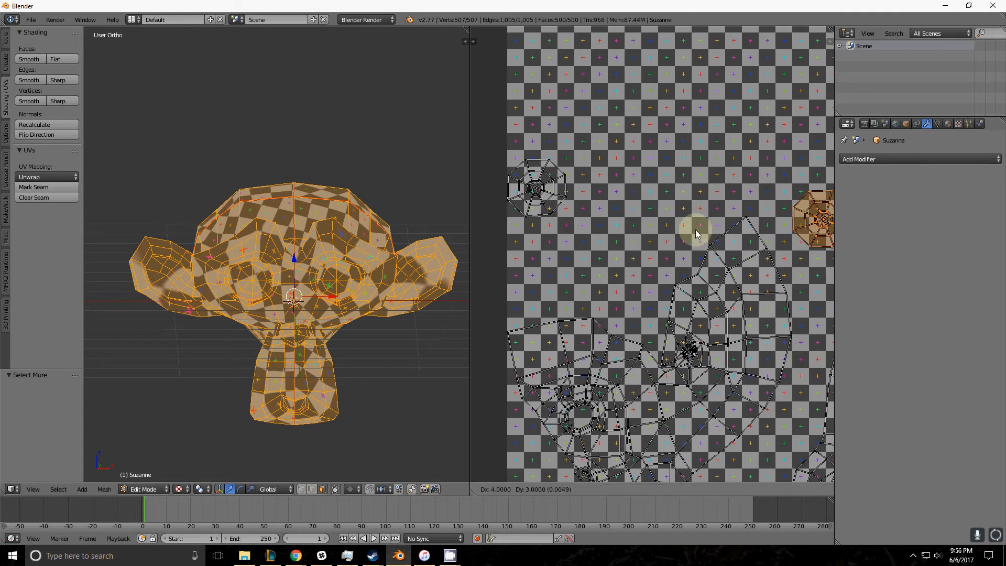
pyautogui.click(500, 208)
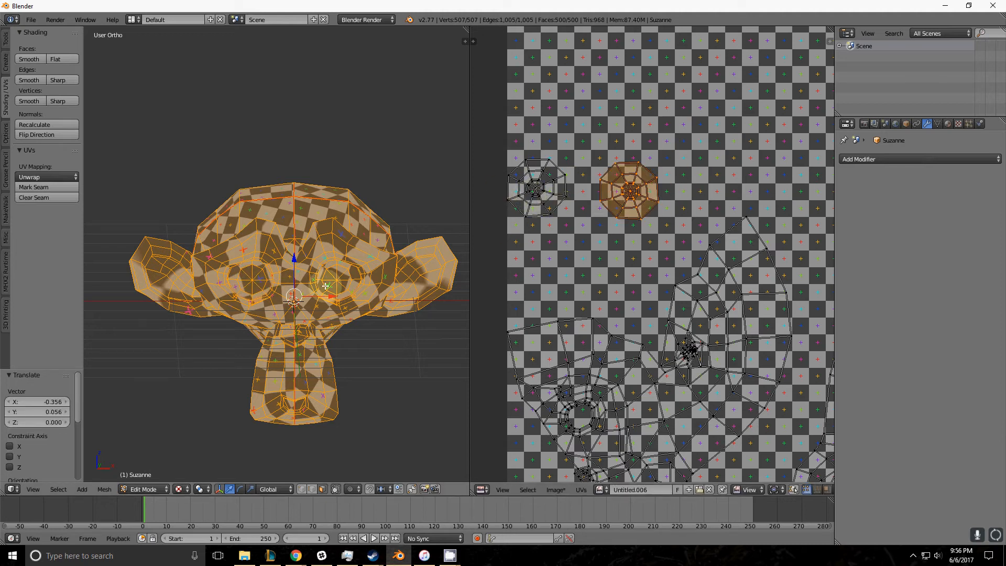
# Step: Flip the selected eye island on both axes by scaling it by -1
pyautogui.scroll(1, 550, 220)
pyautogui.moveTo(551, 220); pyautogui.dragTo(607, 266, button='middle')
pyautogui.scroll(1, 623, 257)
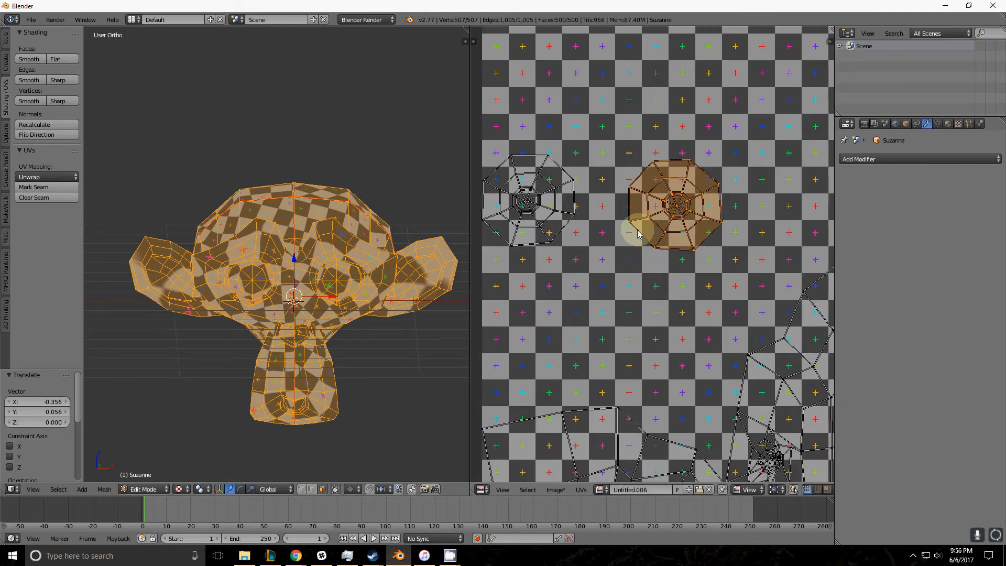
pyautogui.press('s')
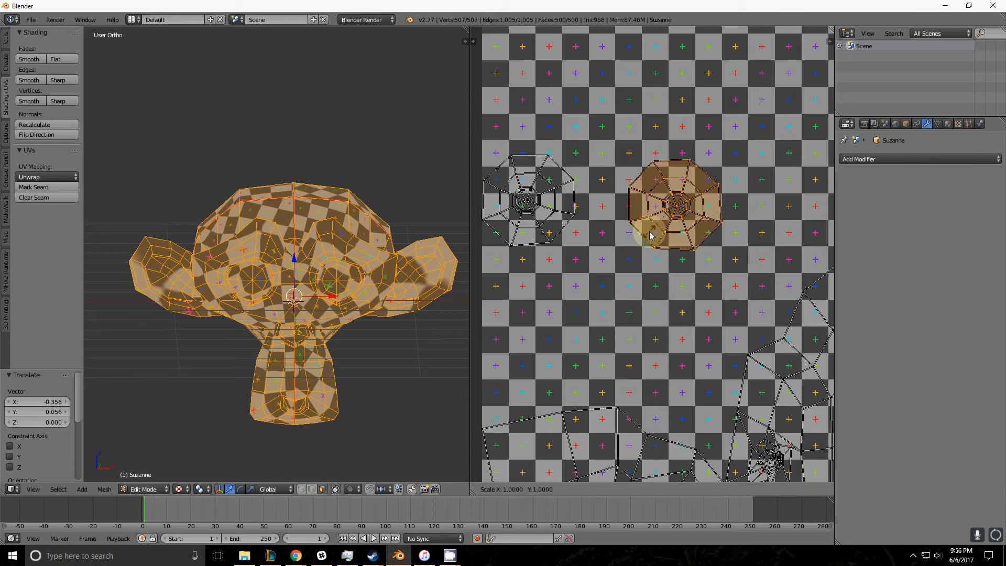
pyautogui.press('-')
pyautogui.press('1')
pyautogui.press('Return')
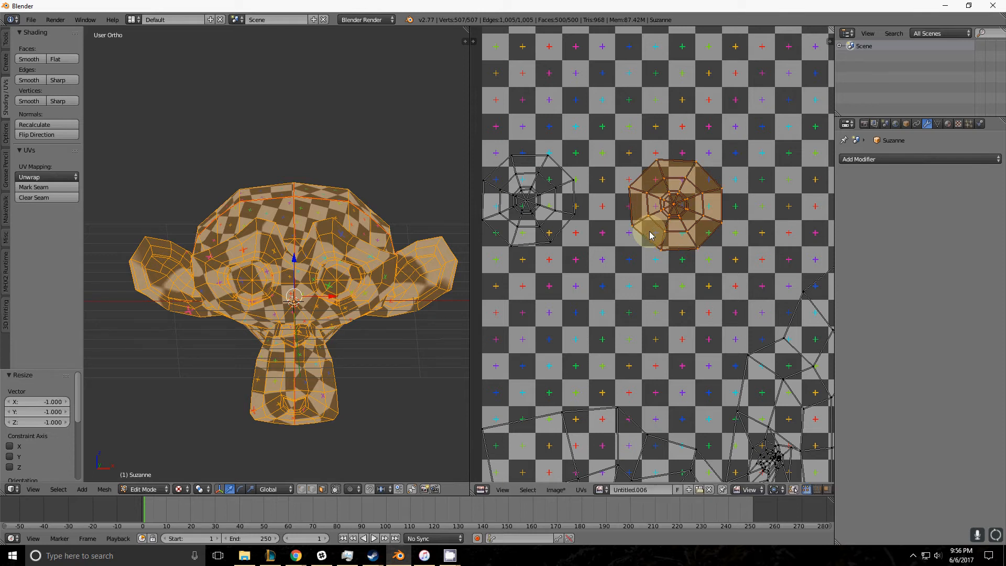
# Step: Stack the flipped eye island on the other eye island, shifting it about -0.173, 0.006, and check the overlap up close
pyautogui.press('g')
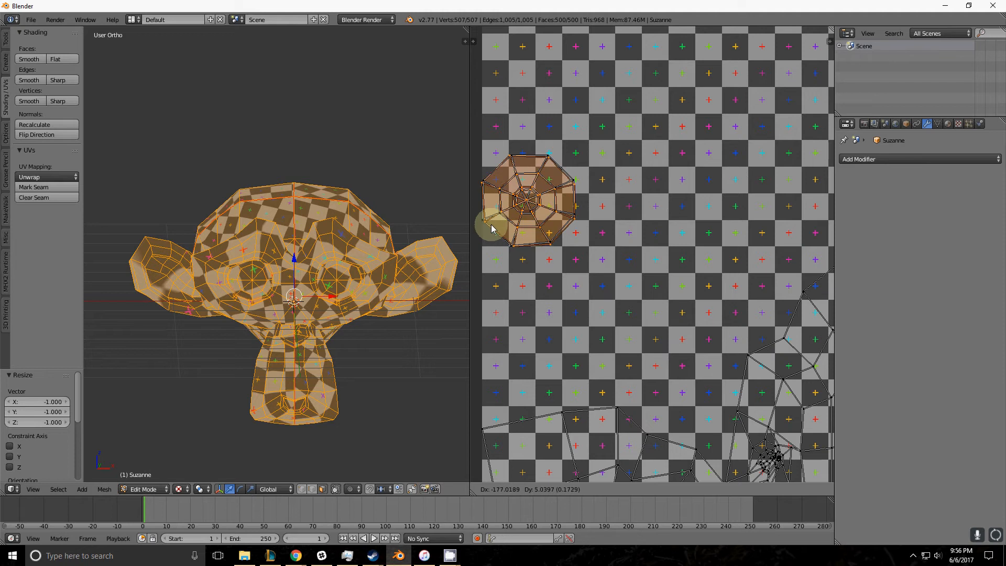
pyautogui.click(491, 227)
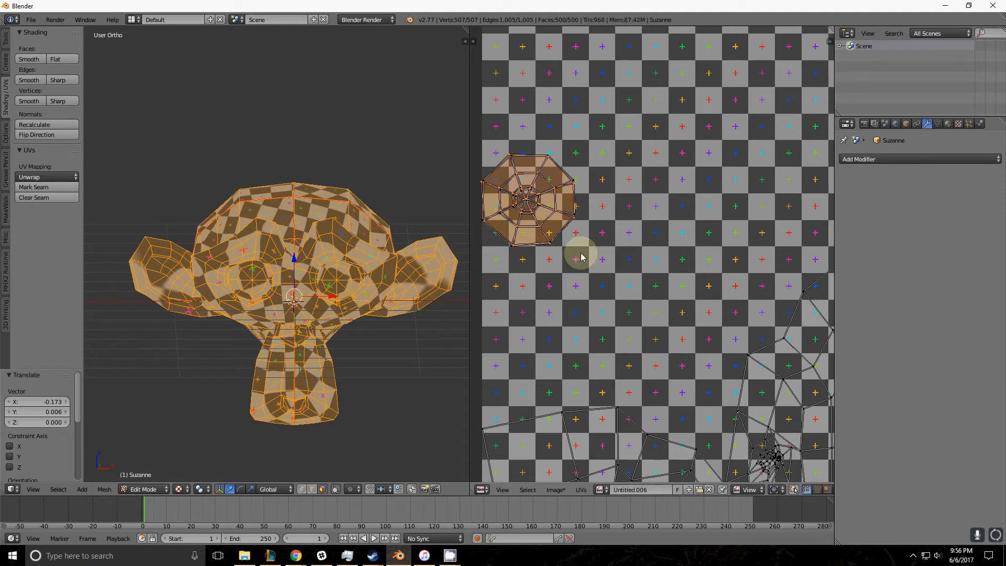
pyautogui.moveTo(580, 254); pyautogui.dragTo(610, 252, button='middle')
pyautogui.scroll(3, 610, 252)
pyautogui.moveTo(714, 271); pyautogui.dragTo(754, 353, button='middle')
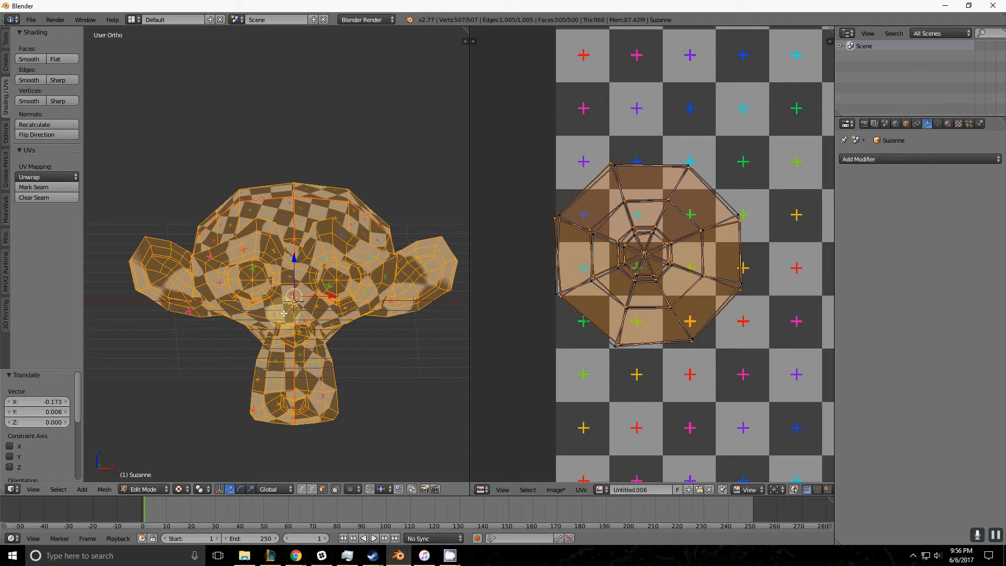
pyautogui.scroll(-5, 581, 252)
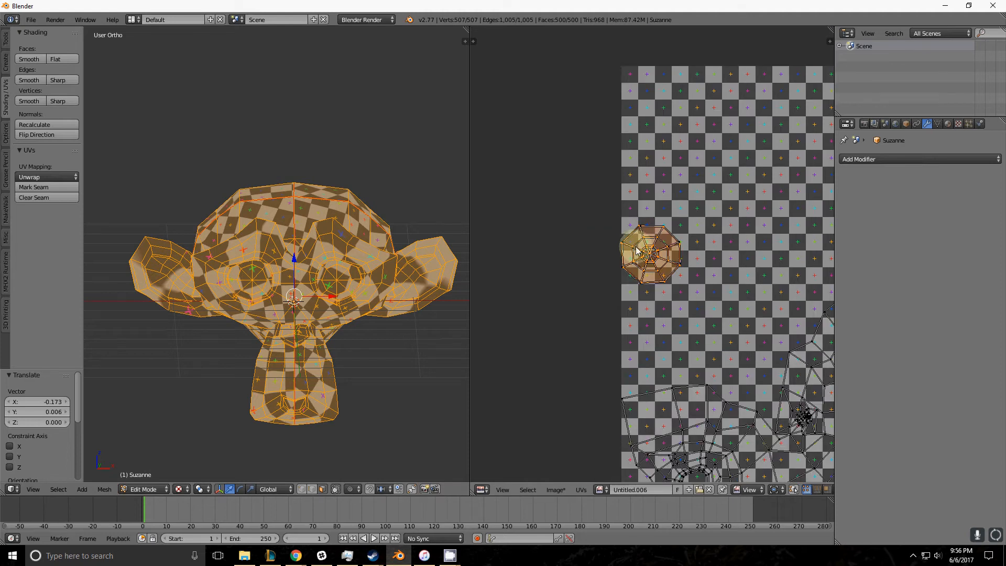
# Step: Select both stacked eye islands in full and scale them up by about 1.773
pyautogui.moveTo(639, 240)
pyautogui.mouseDown()
pyautogui.moveTo(687, 228)
pyautogui.moveTo(658, 255)
pyautogui.mouseUp()
pyautogui.rightClick(741, 224)
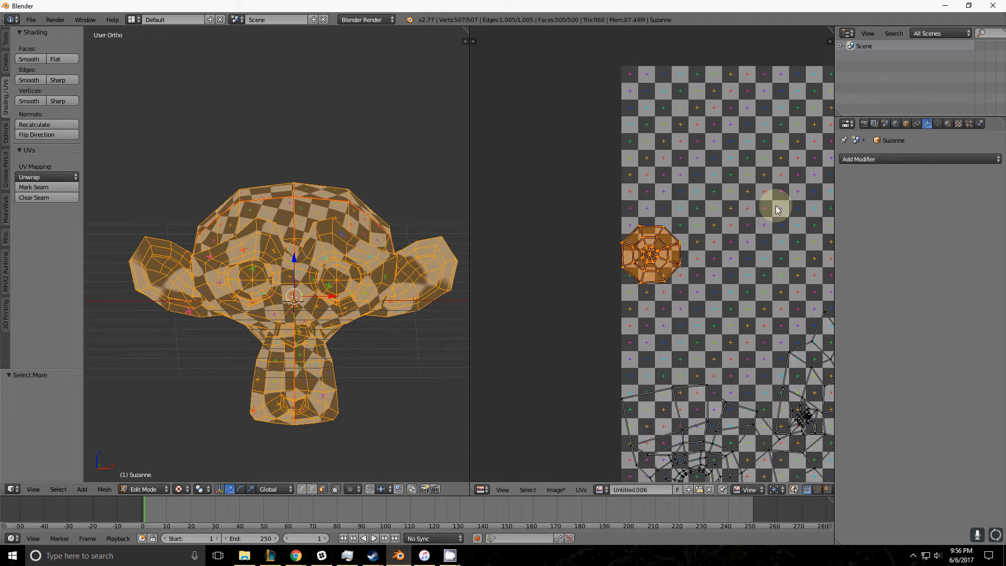
pyautogui.press('s')
pyautogui.click(780, 252)
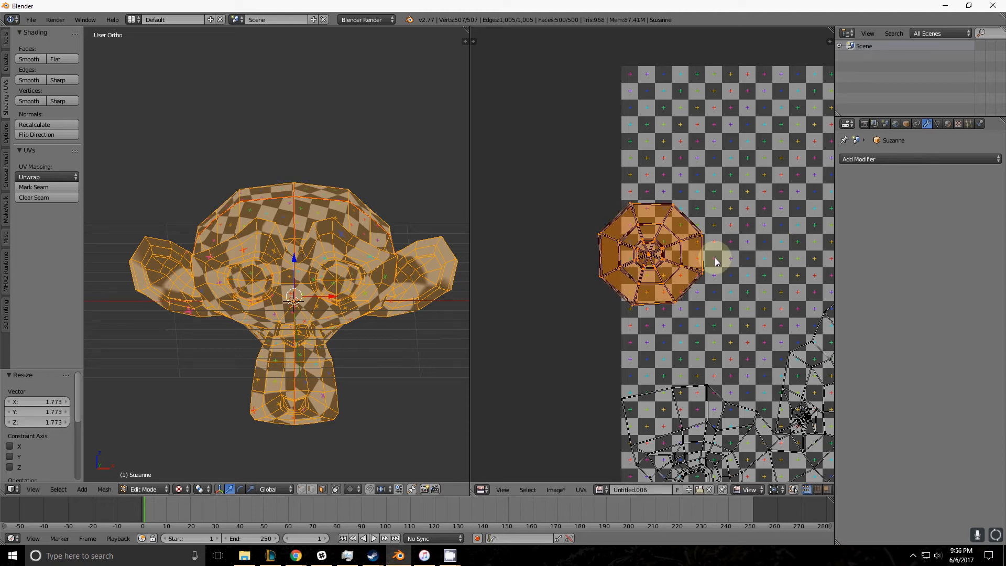
# Step: Place the stacked eye islands in the grid's empty upper-left area, enlarge them further, and check the finer checker pattern on the eyes
pyautogui.scroll(-4, 714, 259)
pyautogui.press('g')
pyautogui.click(749, 250)
pyautogui.press('s')
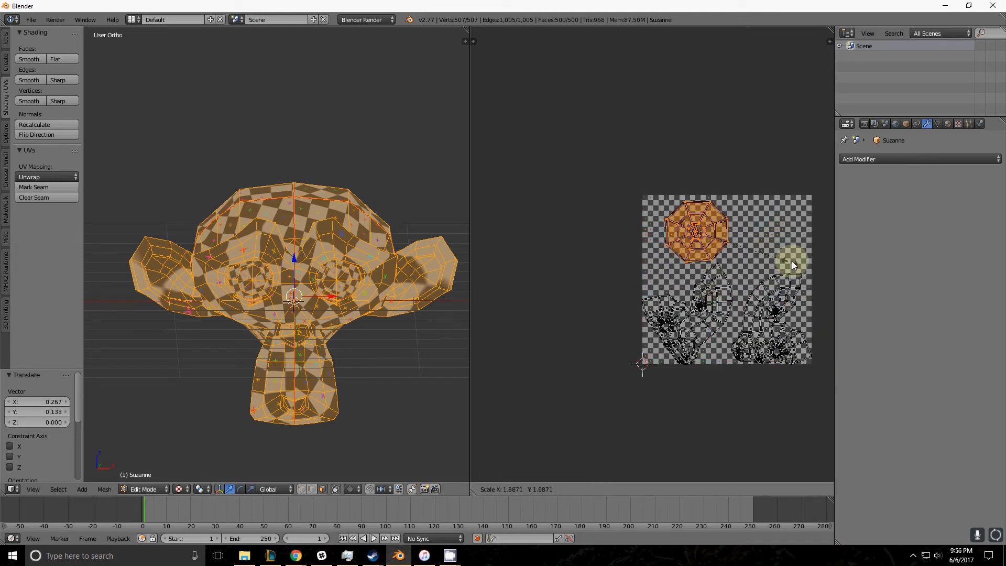
pyautogui.click(805, 260)
pyautogui.press('s')
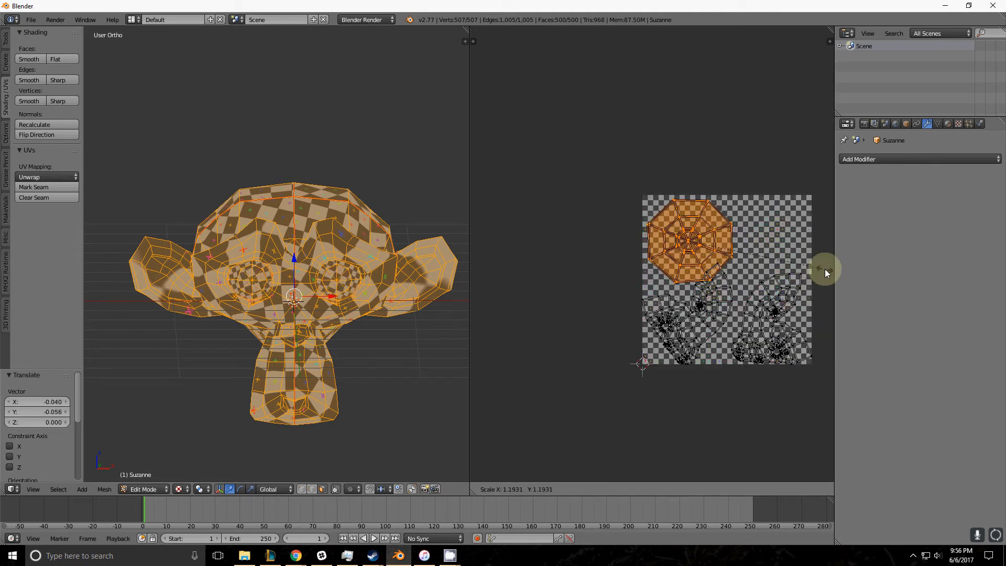
pyautogui.click(825, 268)
pyautogui.scroll(5, 383, 262)
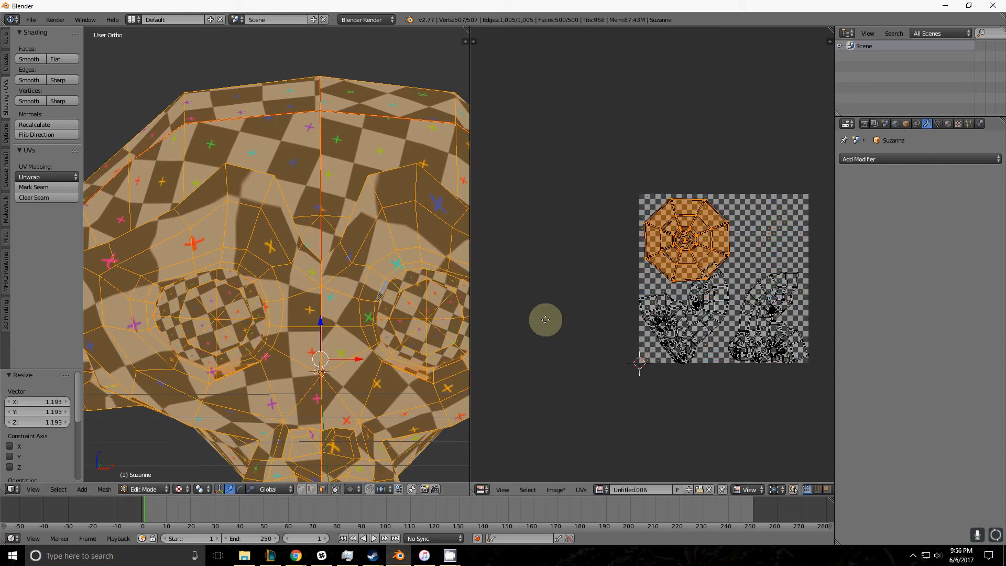
# Step: Clear the UV selection and select the whole face-half island in the grid's lower-right area
pyautogui.moveTo(543, 317); pyautogui.dragTo(470, 301, button='middle')
pyautogui.press('a')
pyautogui.scroll(5, 713, 327)
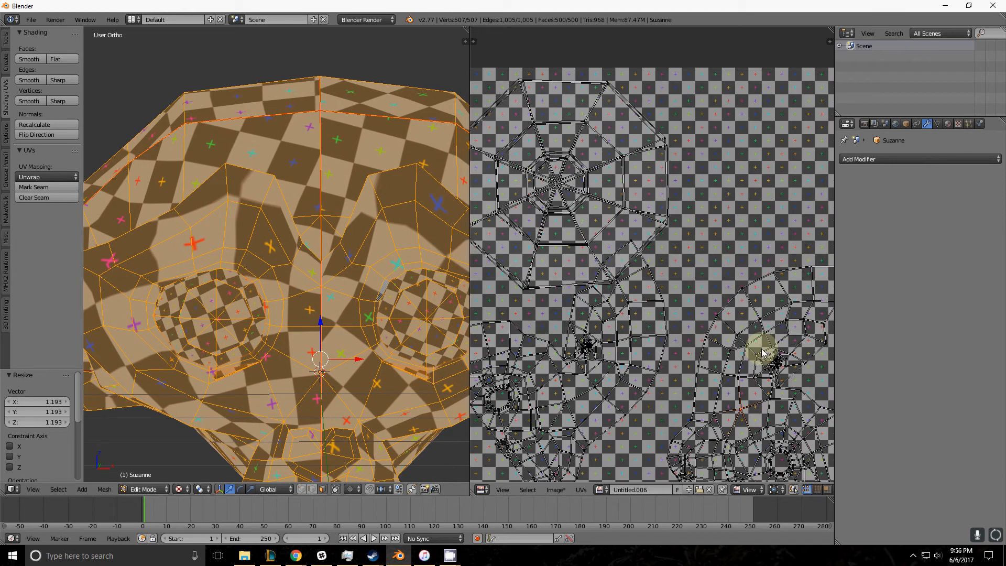
pyautogui.press('ctrl+KP_Add')
pyautogui.press('ctrl+KP_Add')
pyautogui.press('ctrl+KP_Add')
pyautogui.press('ctrl+KP_Add')
pyautogui.press('ctrl+KP_Add')
pyautogui.press('ctrl+KP_Add')
pyautogui.press('ctrl+KP_Add')
pyautogui.press('ctrl+KP_Add')
pyautogui.press('ctrl+KP_Add')
pyautogui.press('ctrl+KP_Add')
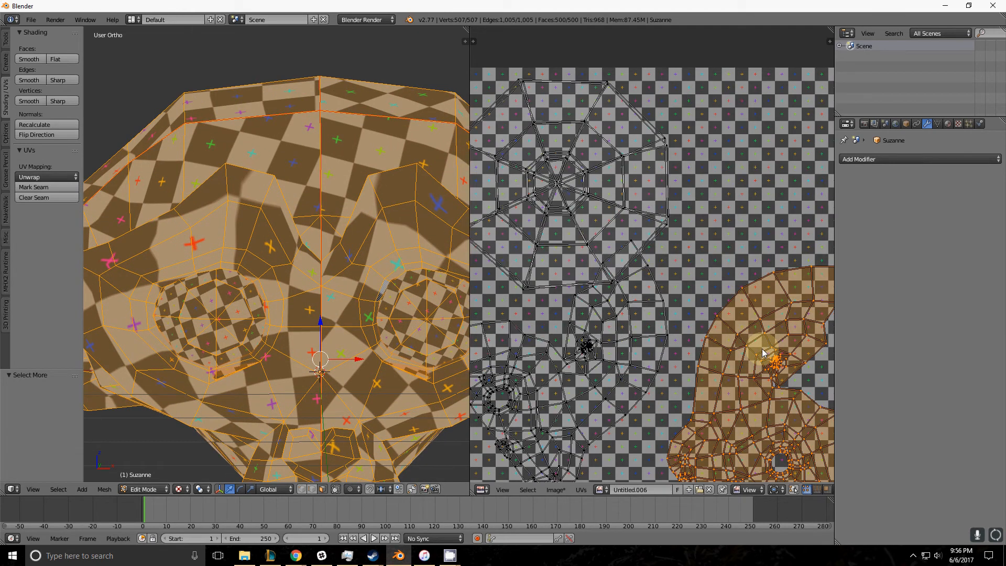
# Step: Try flipping the selected face island by scaling it by -1 on both axes, and reverse it with a second -1 scale
pyautogui.scroll(-6, 763, 352)
pyautogui.scroll(1, 746, 321)
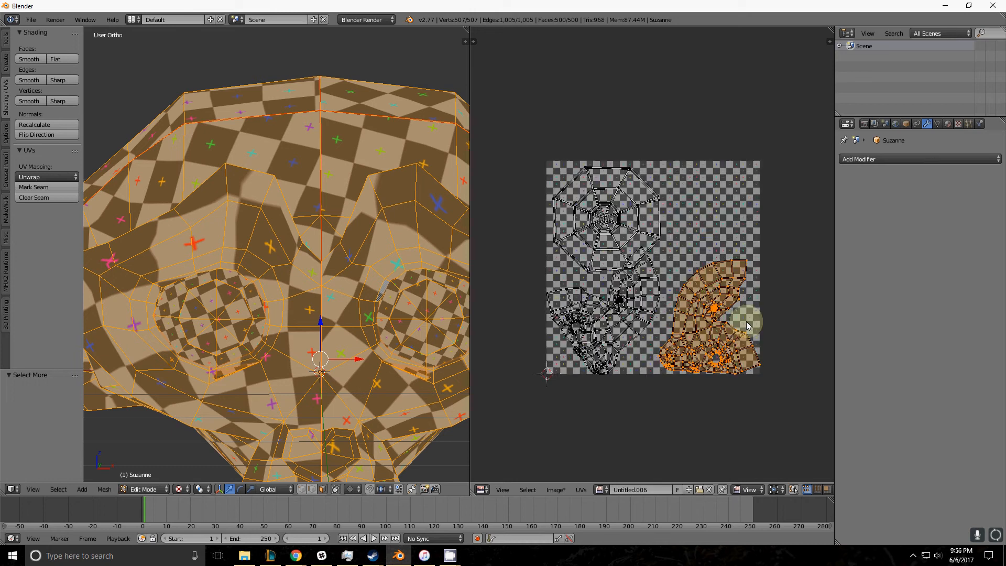
pyautogui.write('s')
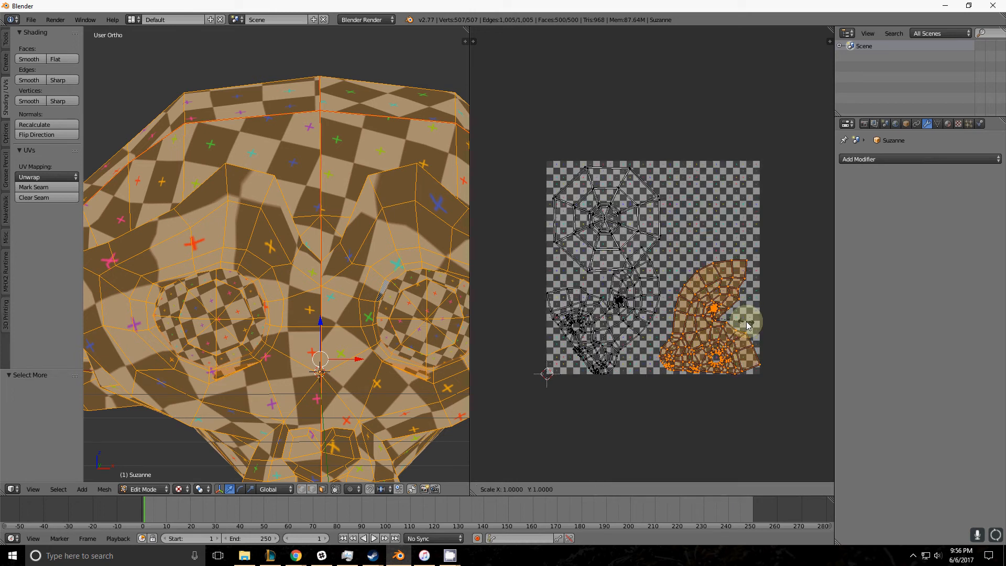
pyautogui.write('-1')
pyautogui.press('Return')
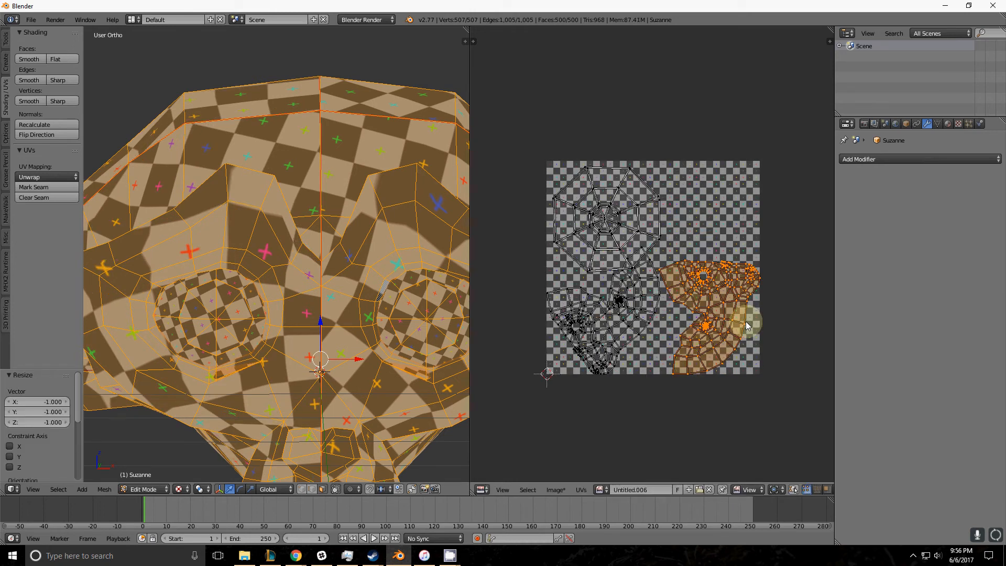
pyautogui.write('s')
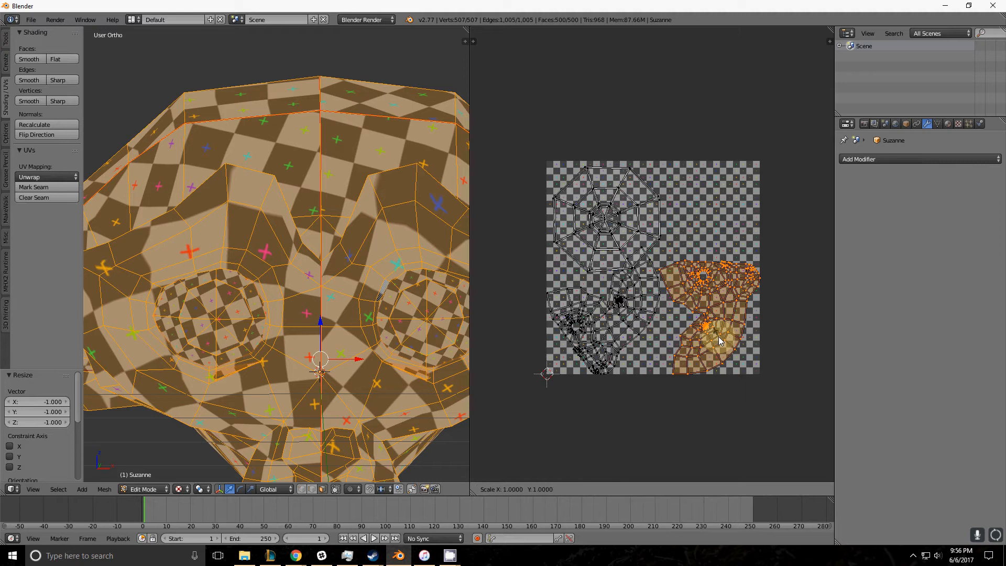
pyautogui.write('-1')
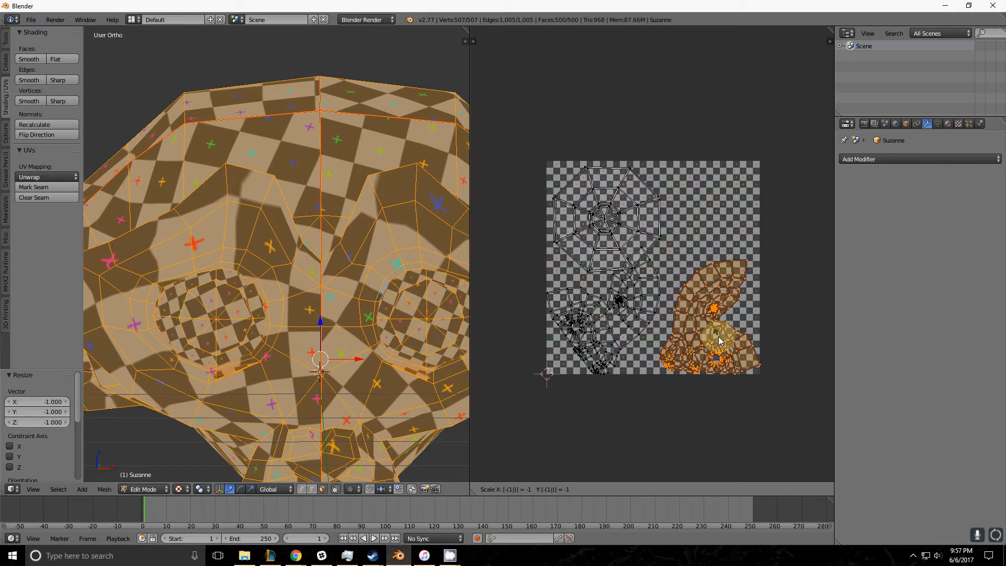
pyautogui.press('Return')
# Step: Mirror the selected face island horizontally by scaling it by -1 along X
pyautogui.write('sx')
pyautogui.write('-1')
pyautogui.press('Return')
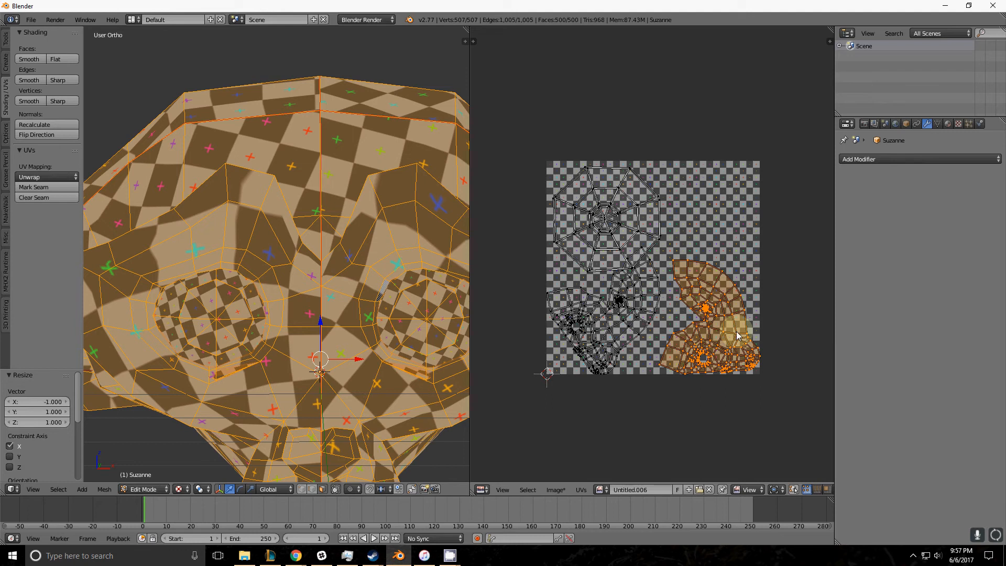
pyautogui.press('h')
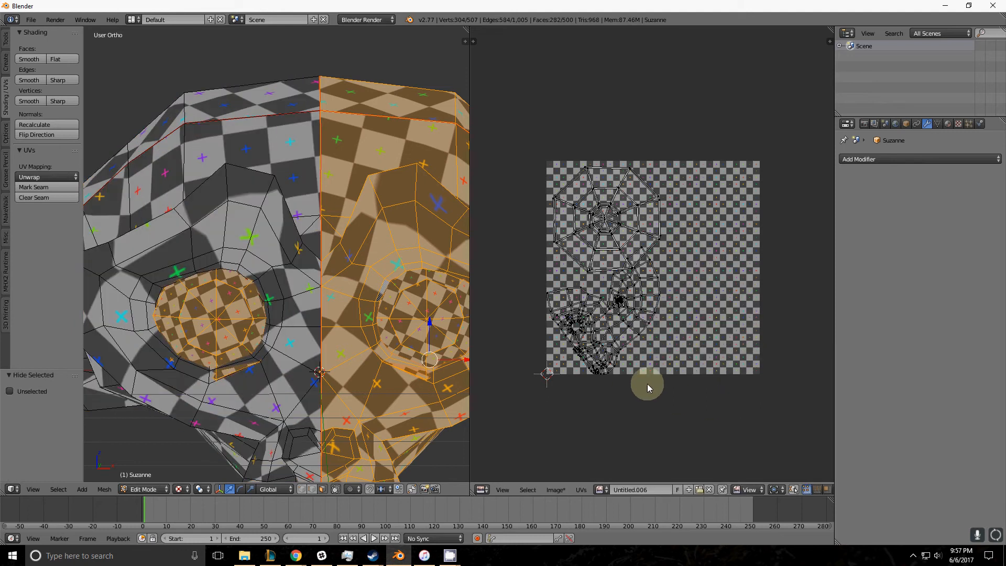
pyautogui.hotkey('alt', 'h')
# Step: Move the mirrored face island onto the opposite face-half island and rotate it about -6.98° so the two line up
pyautogui.press('g')
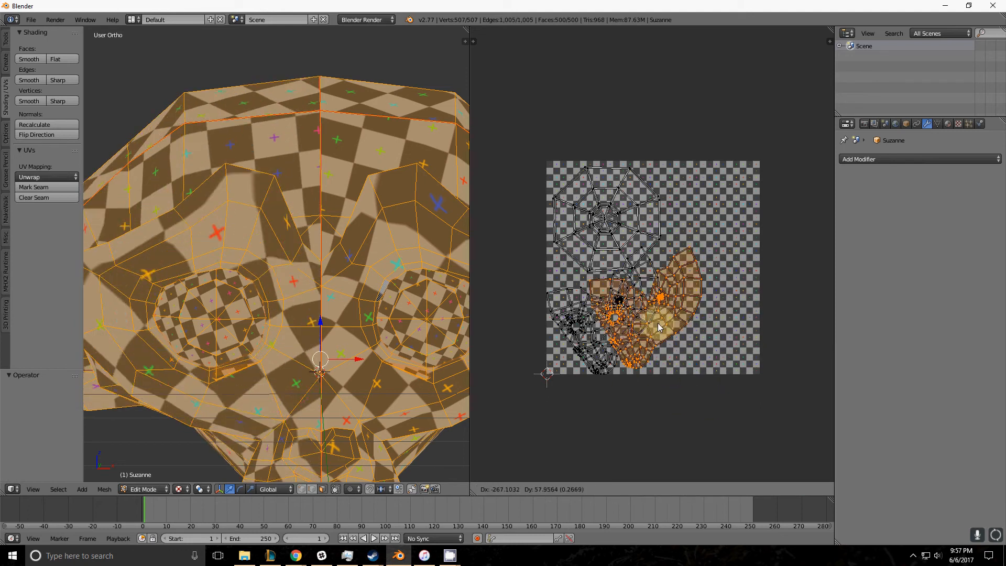
pyautogui.click(661, 342)
pyautogui.press('r')
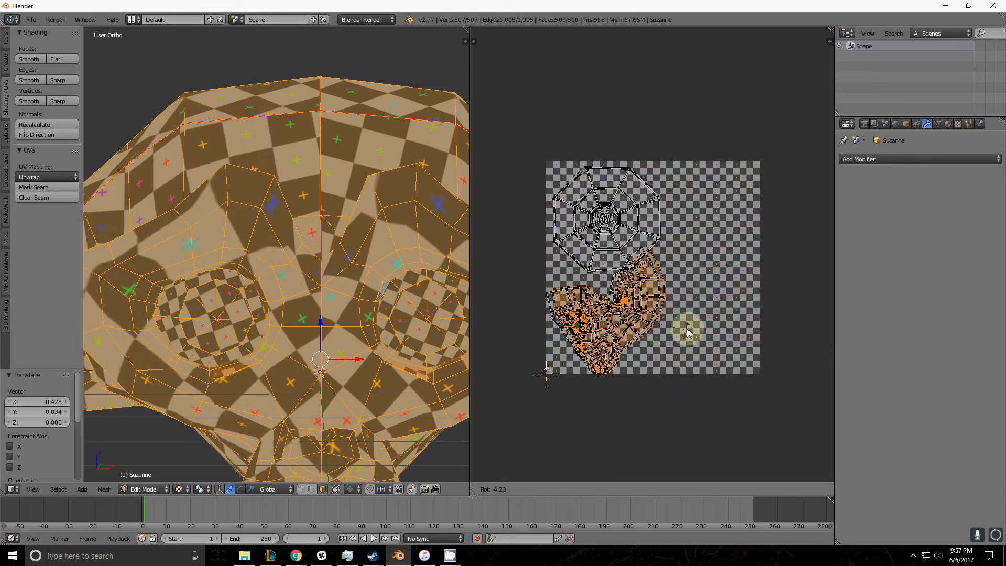
pyautogui.click(683, 325)
pyautogui.press('g')
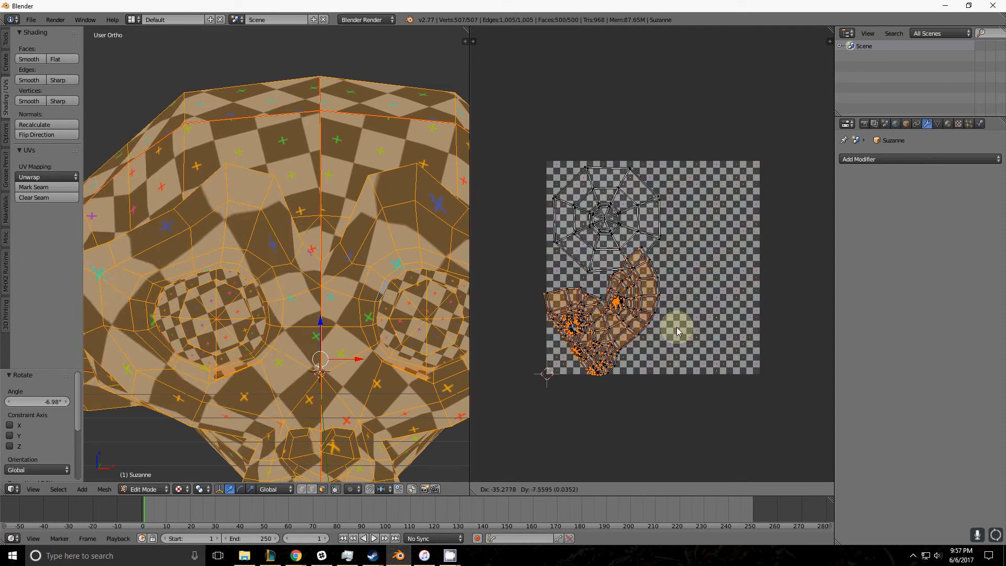
pyautogui.click(680, 326)
pyautogui.scroll(5, 586, 360)
pyautogui.moveTo(586, 362); pyautogui.dragTo(638, 252, button='middle')
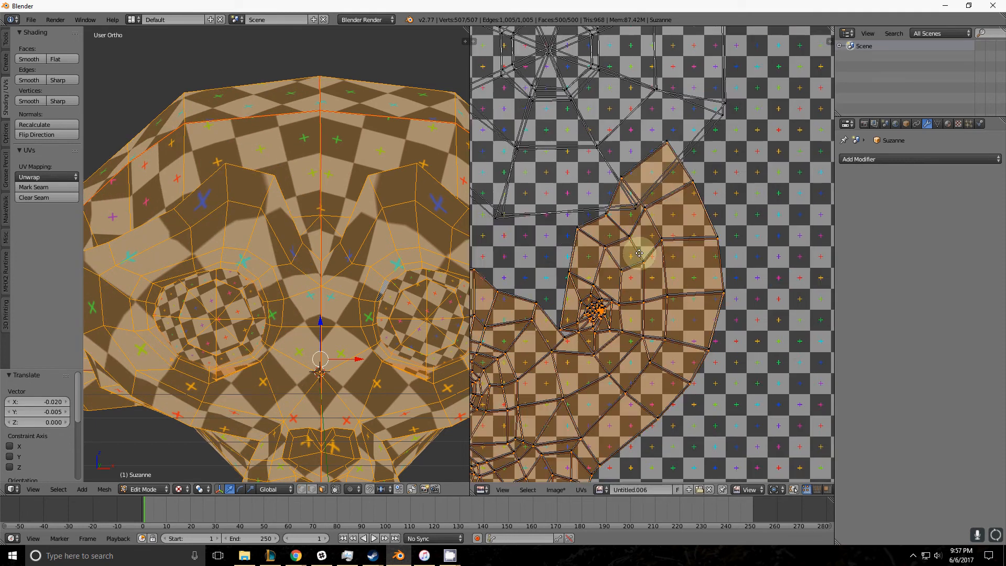
# Step: Nudge the mirrored face island about 0.002 upward so it overlaps the opposite face-half island more closely
pyautogui.scroll(3, 640, 252)
pyautogui.moveTo(608, 369); pyautogui.dragTo(803, 188, button='middle')
pyautogui.scroll(-2, 727, 263)
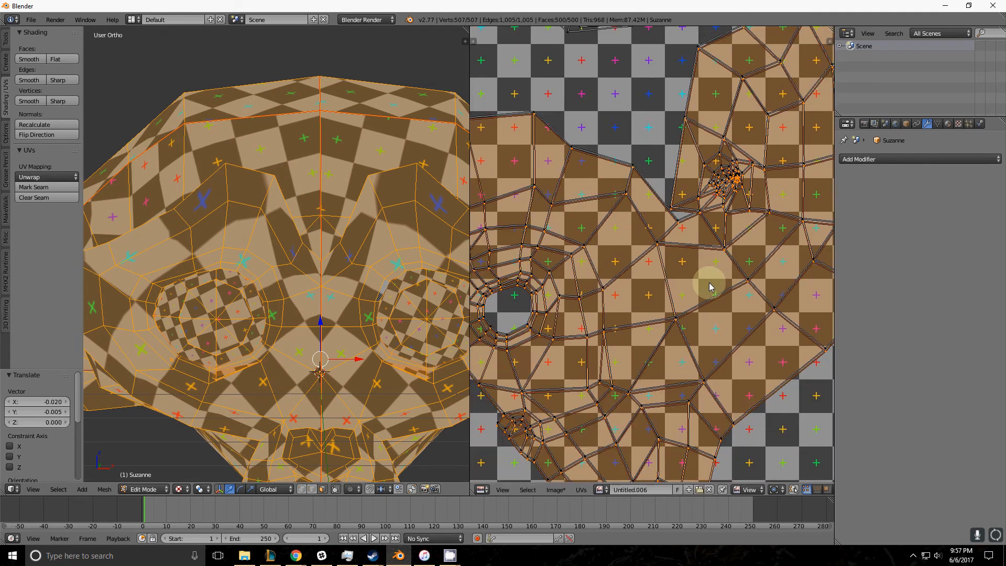
pyautogui.press('g')
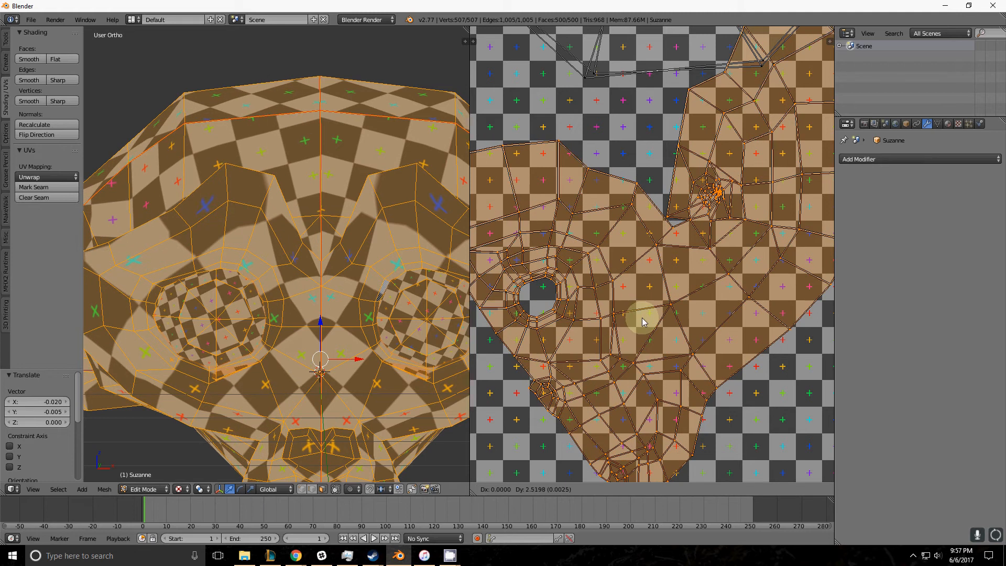
pyautogui.click(644, 329)
pyautogui.scroll(-4, 637, 317)
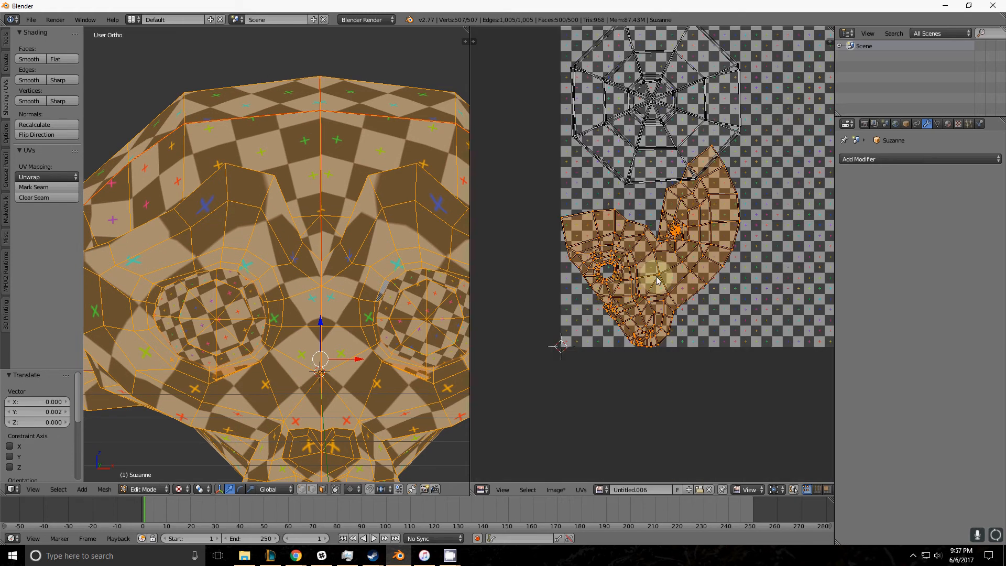
# Step: Extend the UV selection to cover both stacked face-half islands completely
pyautogui.press('c')
pyautogui.press('Escape')
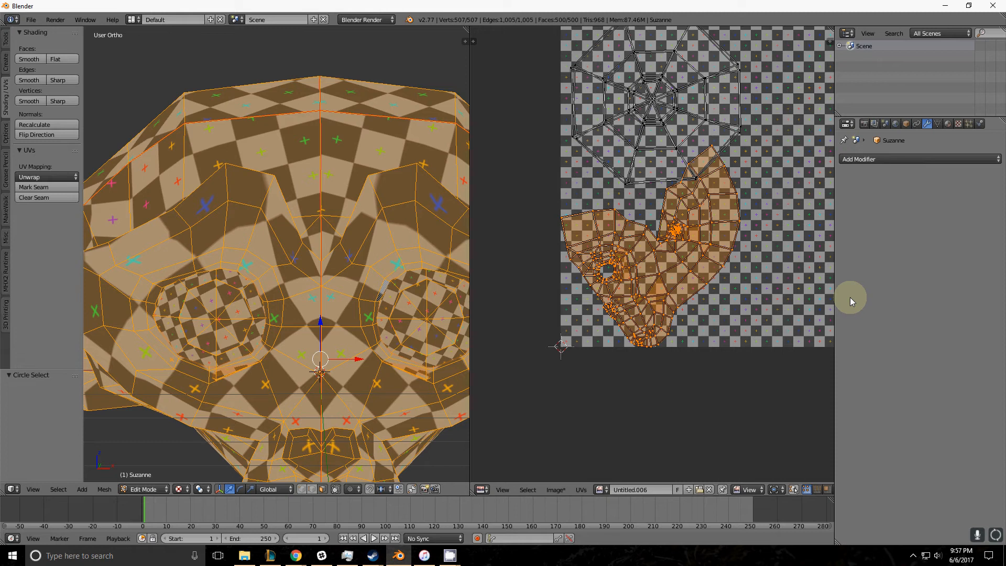
pyautogui.scroll(-2, 677, 286)
pyautogui.press('g')
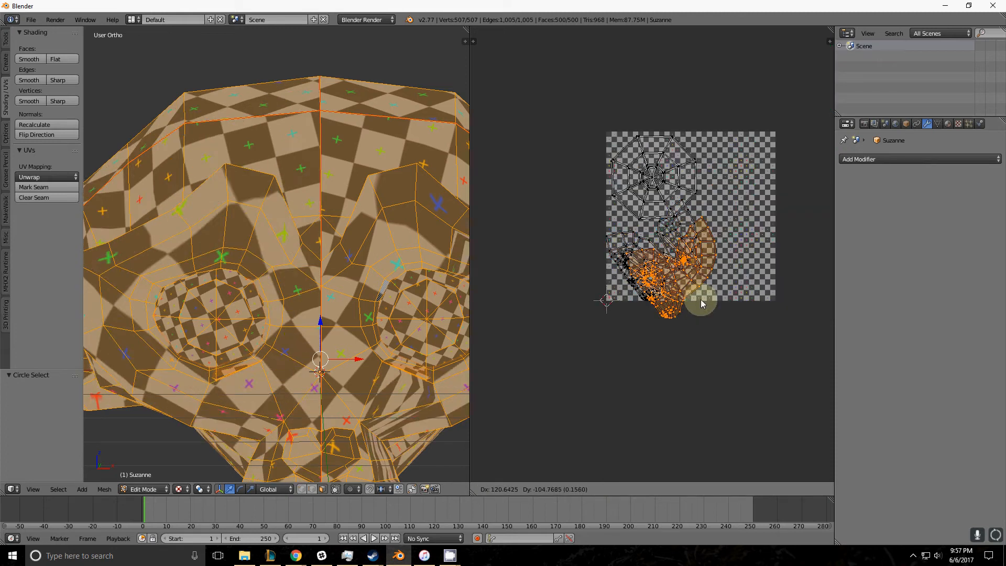
pyautogui.rightClick(663, 293)
pyautogui.scroll(3, 662, 290)
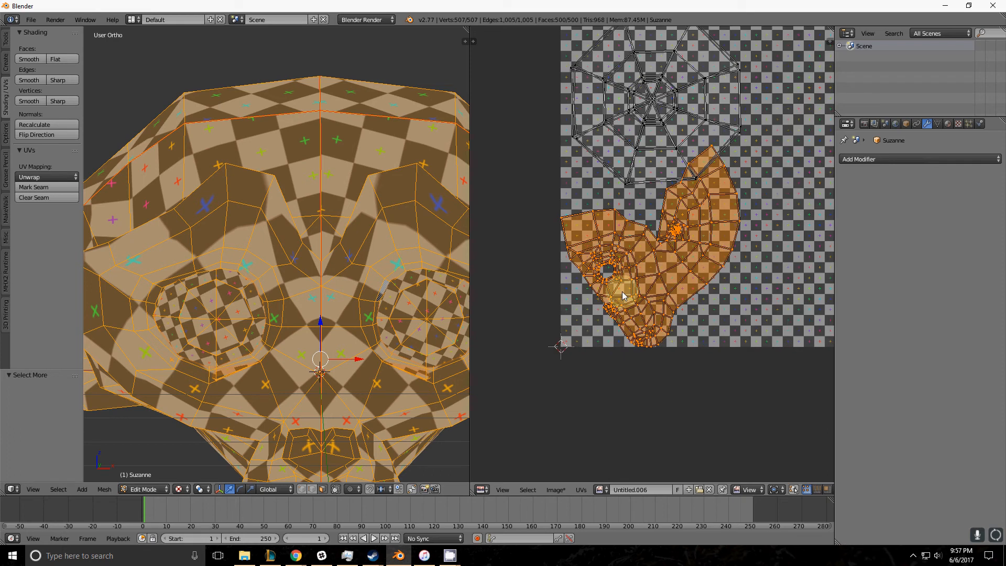
# Step: Move both stacked face islands together by about 0.313 in X and 0.034 in Y within the grid
pyautogui.scroll(-3, 622, 291)
pyautogui.press('g')
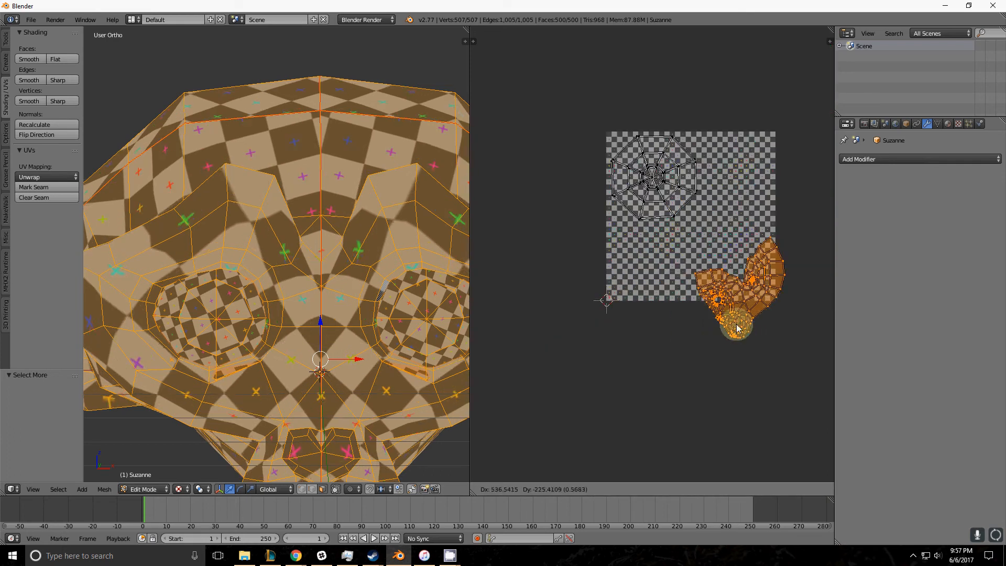
pyautogui.click(682, 293)
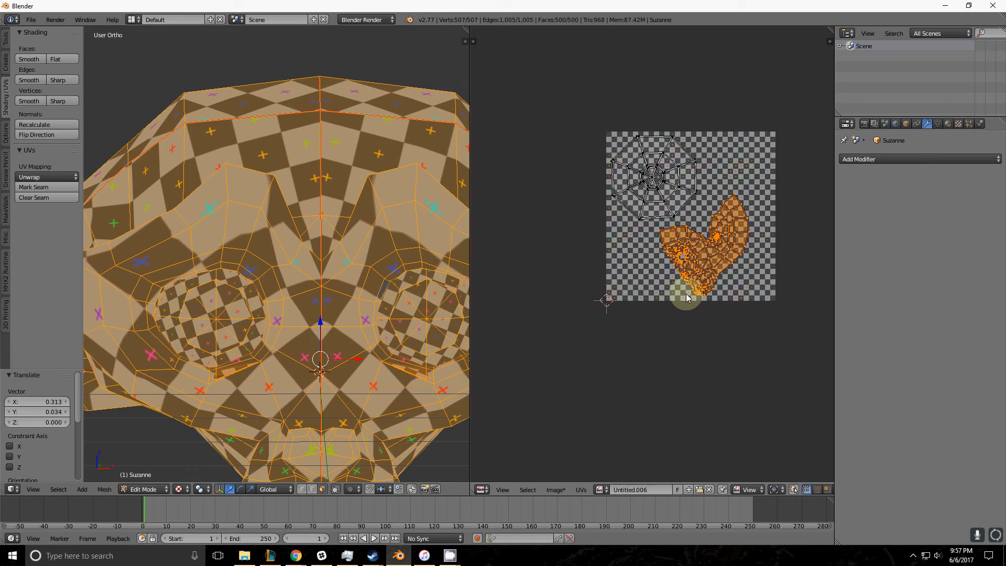
# Step: Scale the stacked face islands up by about 4.367 and inspect the checker density on the head
pyautogui.press('s')
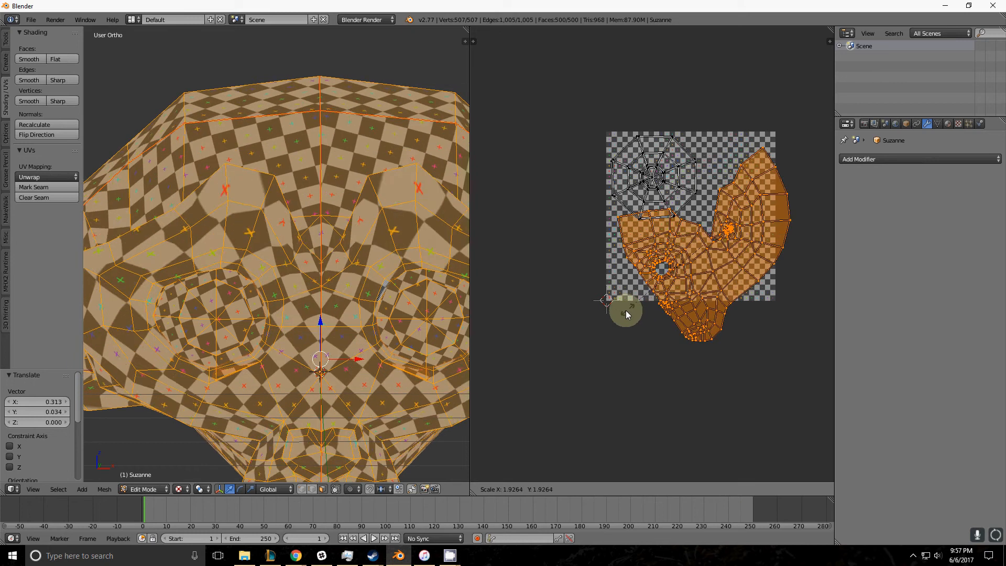
pyautogui.click(496, 335)
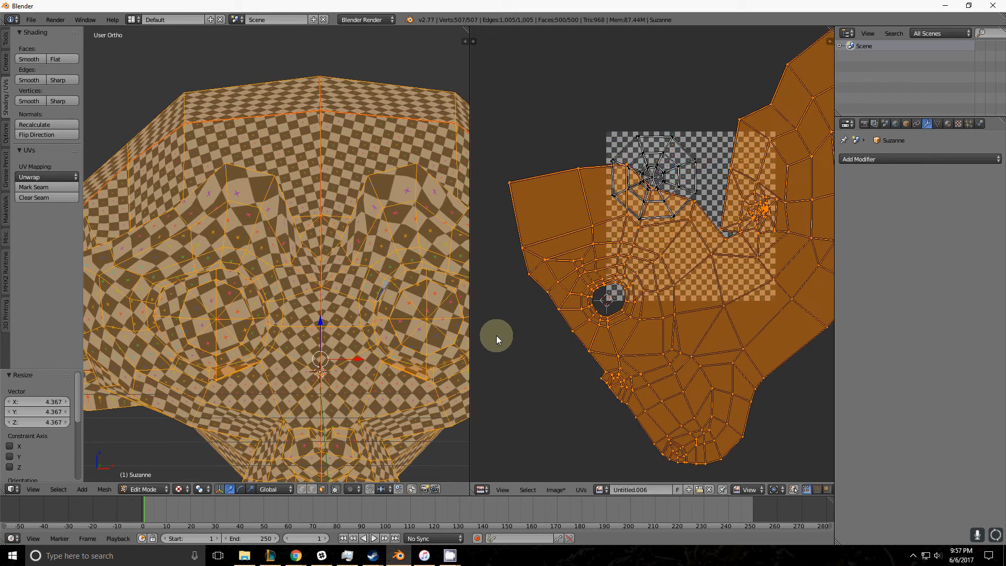
pyautogui.scroll(-6, 496, 336)
pyautogui.moveTo(397, 389); pyautogui.dragTo(336, 395, button='middle')
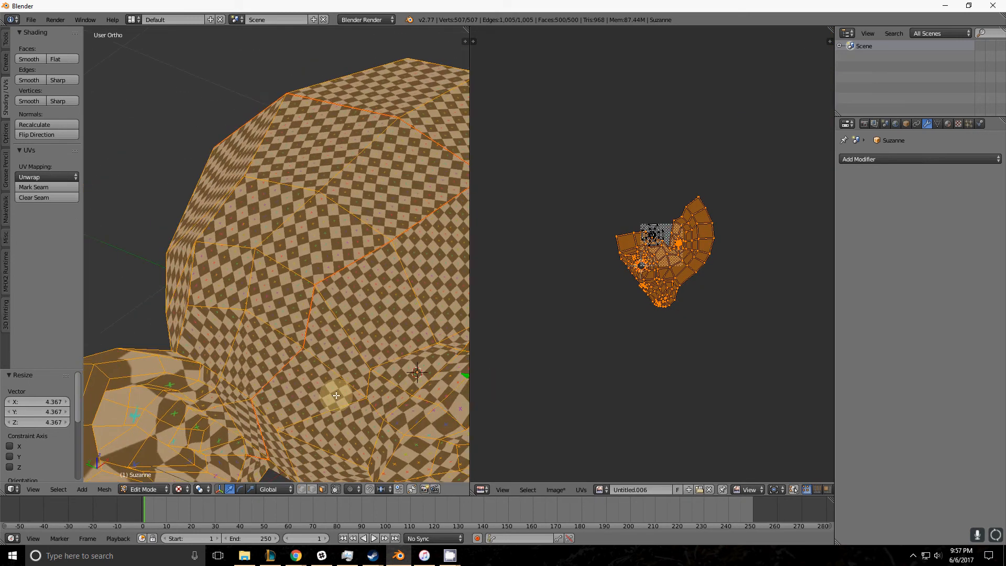
pyautogui.scroll(5, 608, 292)
pyautogui.press('g')
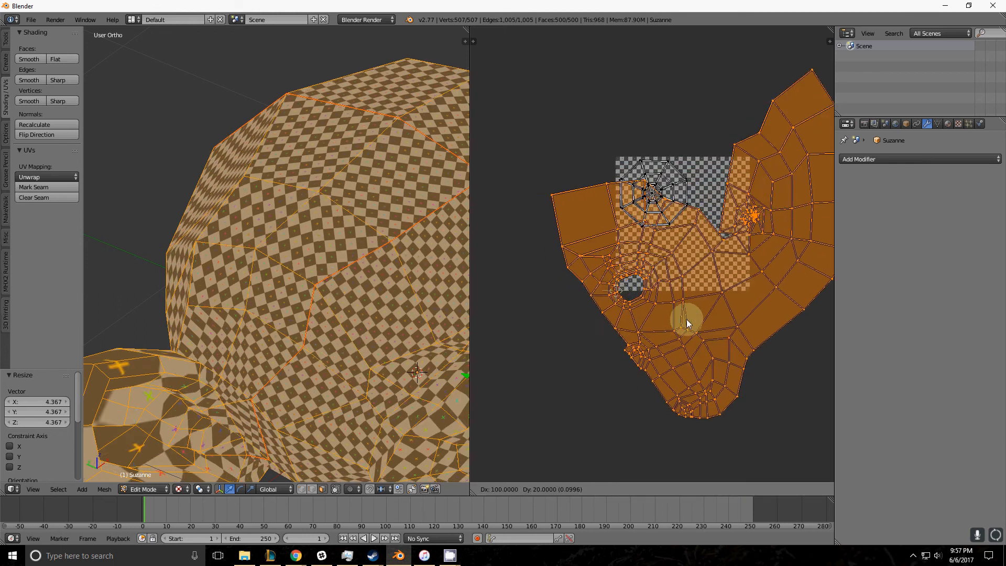
pyautogui.click(628, 295)
pyautogui.moveTo(433, 369); pyautogui.dragTo(267, 305, button='middle')
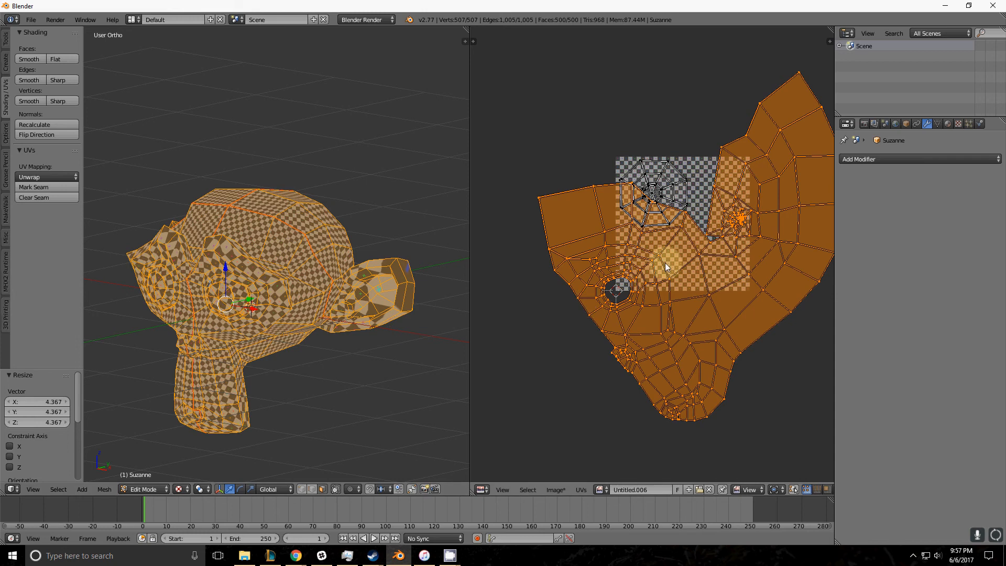
# Step: Scale the stacked face islands down by about 0.222 so they fit inside the UV grid
pyautogui.moveTo(580, 332); pyautogui.dragTo(564, 353, button='middle')
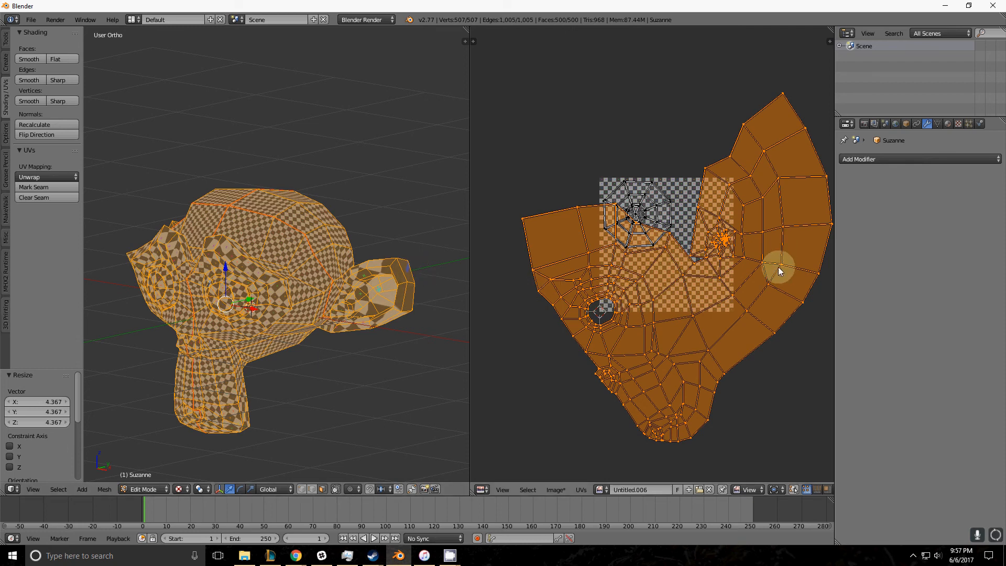
pyautogui.press('s')
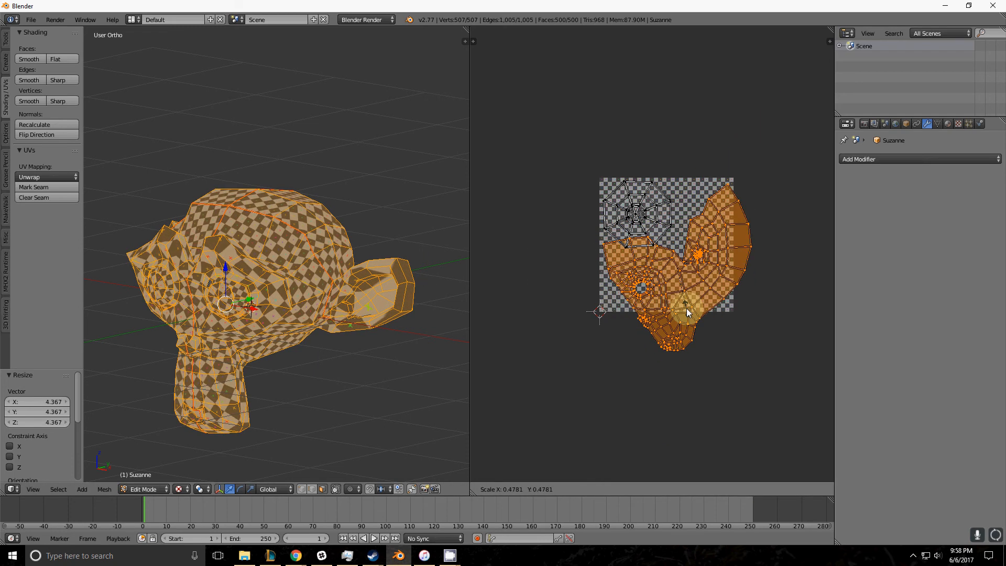
pyautogui.click(664, 299)
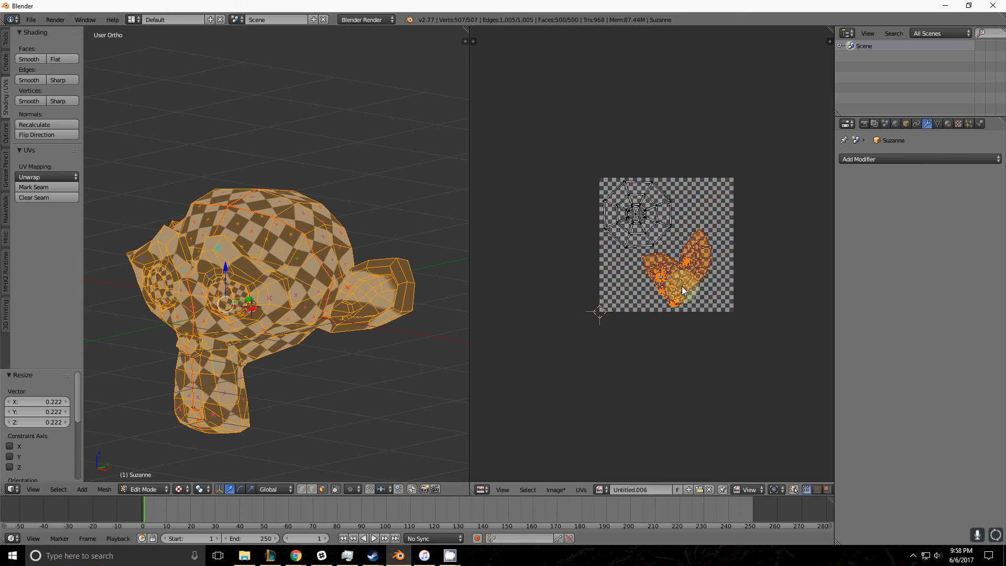
# Step: Enlarge the stacked face islands moderately, shift them about -0.010 in X and 0.037 in Y, and inspect the head
pyautogui.scroll(1, 628, 294)
pyautogui.scroll(2, 628, 294)
pyautogui.scroll(-1, 629, 294)
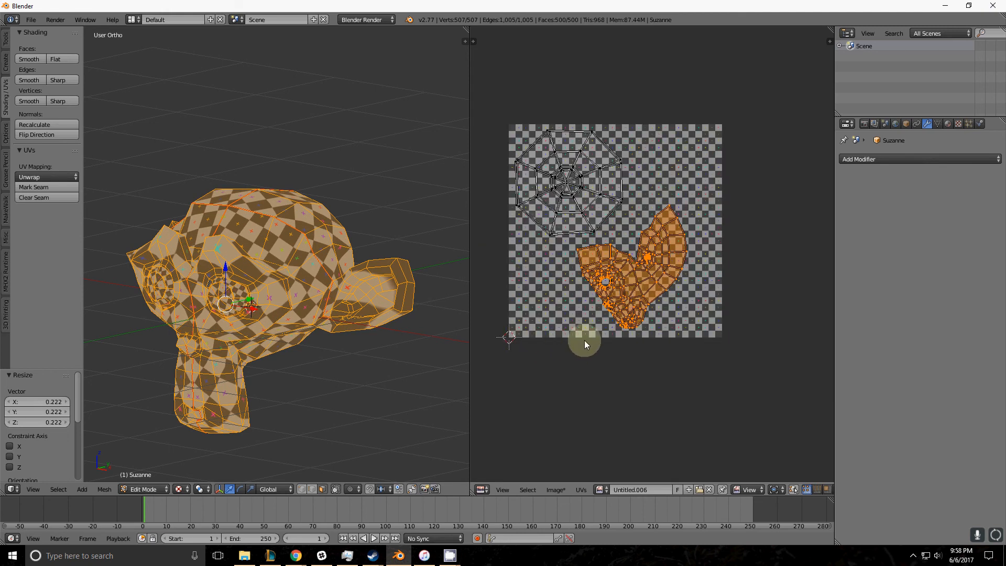
pyautogui.press('g')
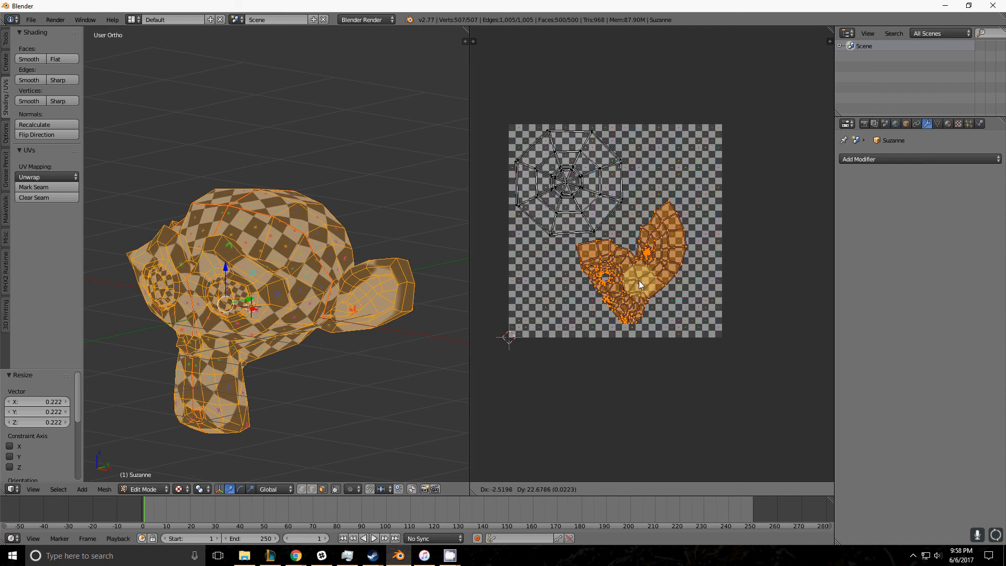
pyautogui.rightClick(649, 285)
pyautogui.press('s')
pyautogui.click(662, 284)
pyautogui.press('g')
pyautogui.click(662, 281)
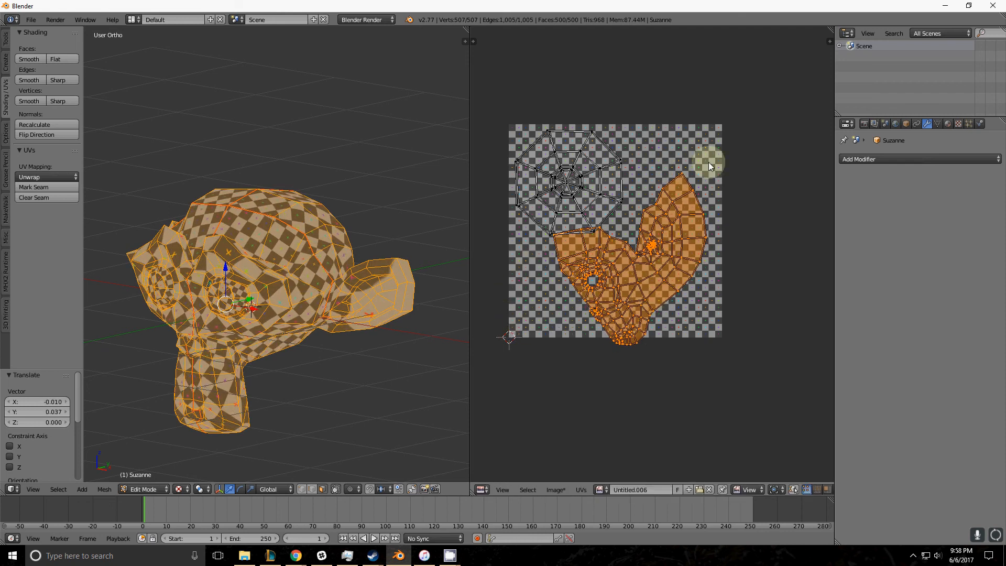
pyautogui.moveTo(297, 321); pyautogui.dragTo(449, 378, button='middle')
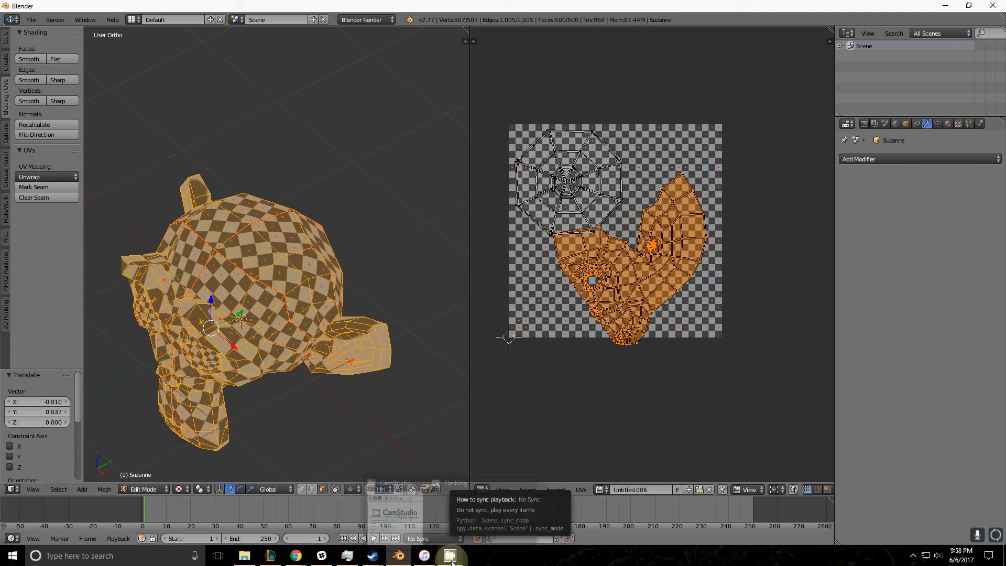
pyautogui.moveTo(451, 558)
pyautogui.click(404, 530)
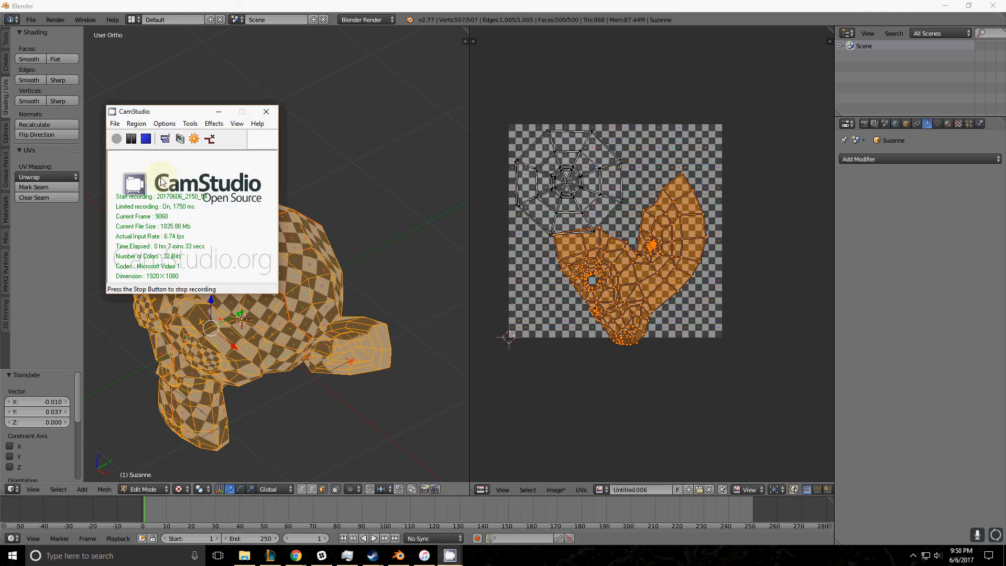